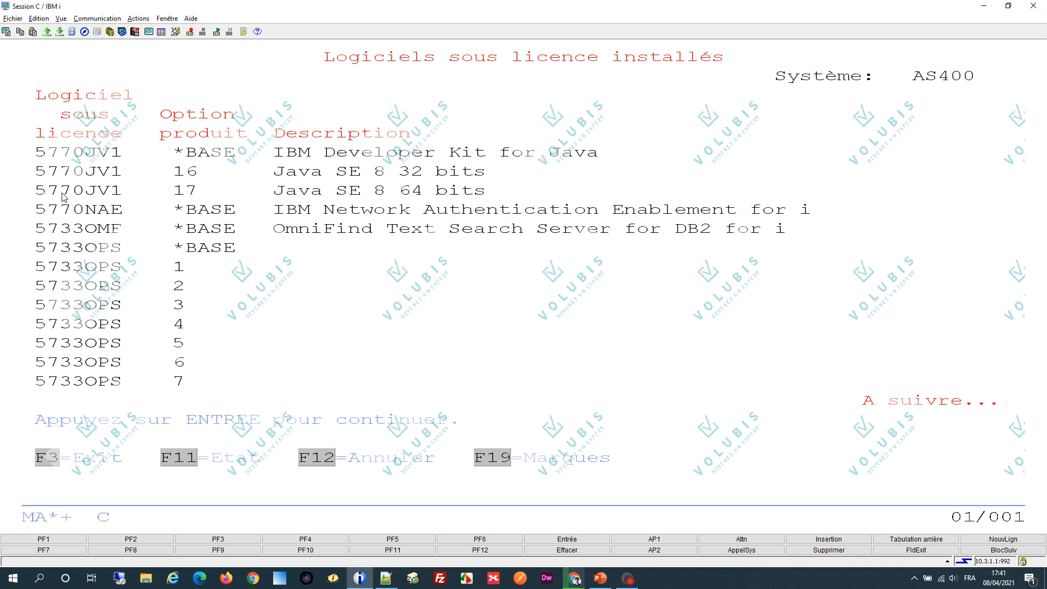
drag(62, 196, 229, 198)
click(262, 233)
- Switch to Chrome, sign in to IBM Entitled Systems Support and open the software downloads of the entitled software
click(578, 583)
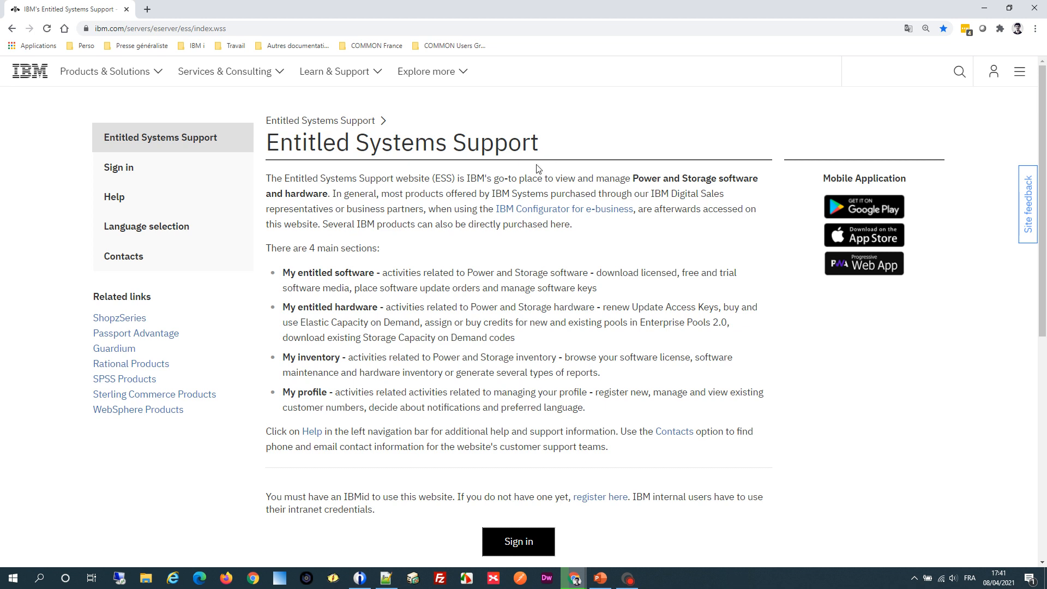
click(142, 175)
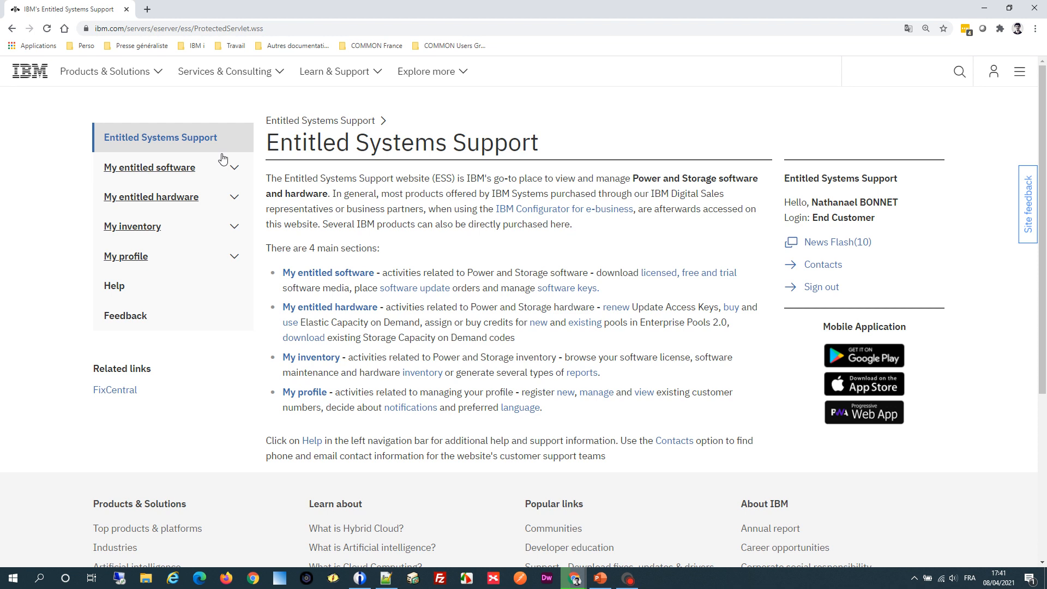
click(232, 169)
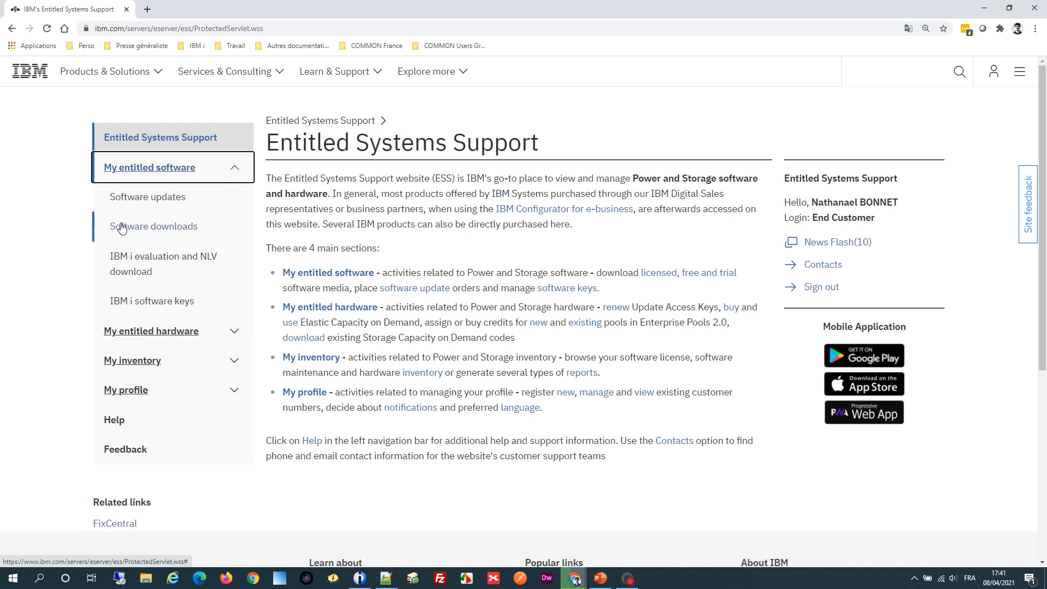
click(192, 231)
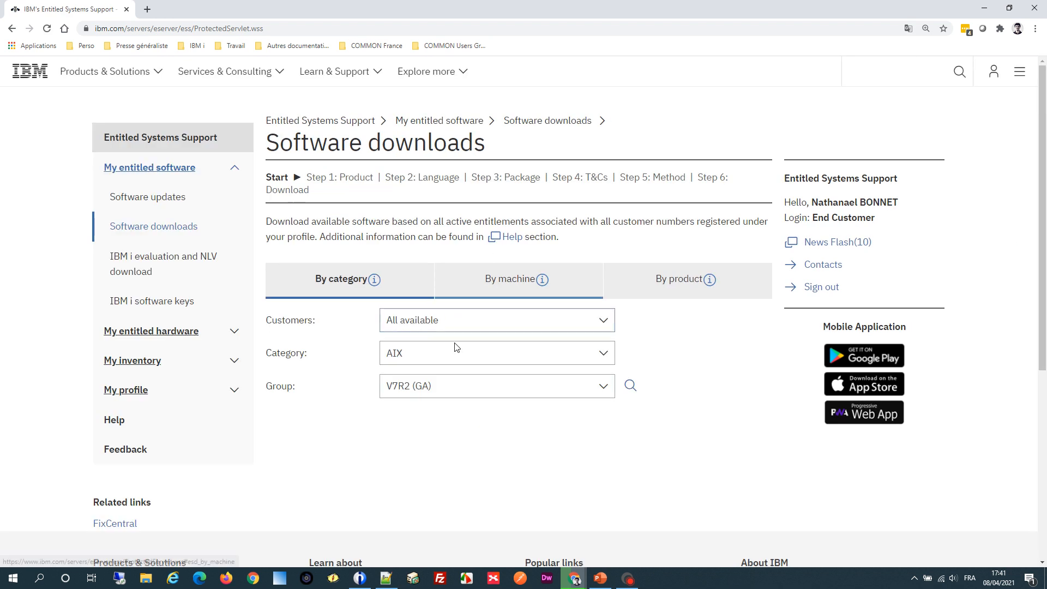
- Search the downloadable software by category IBM i and group 7.4 (GA)
click(431, 358)
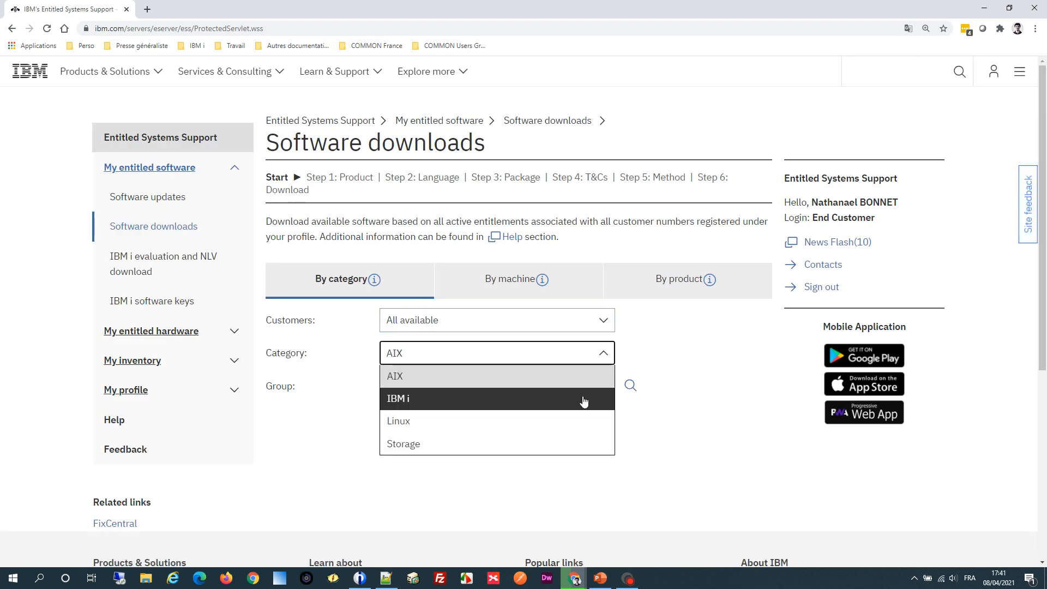
click(582, 401)
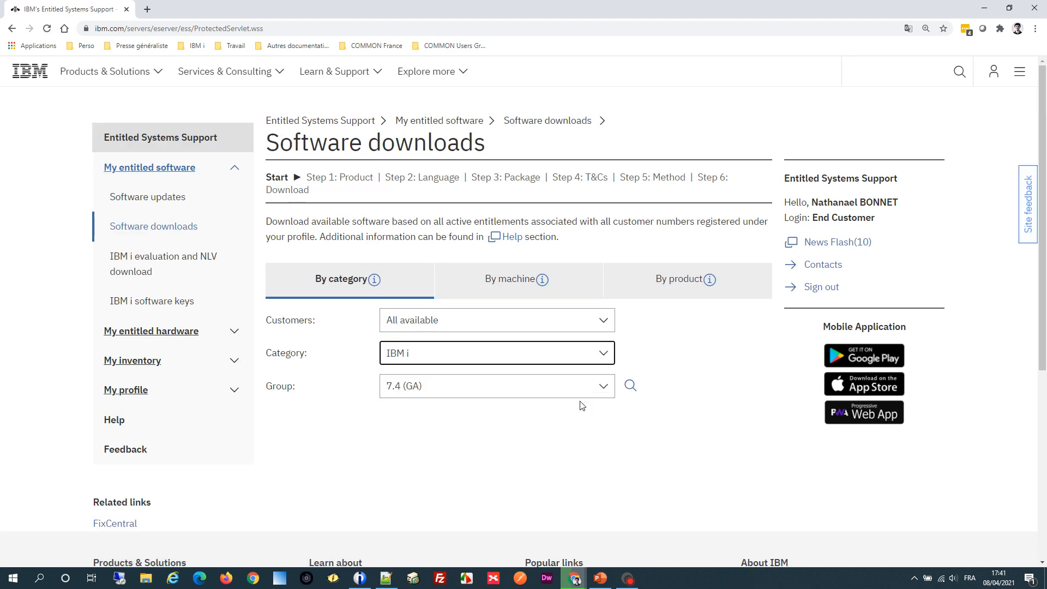
click(400, 384)
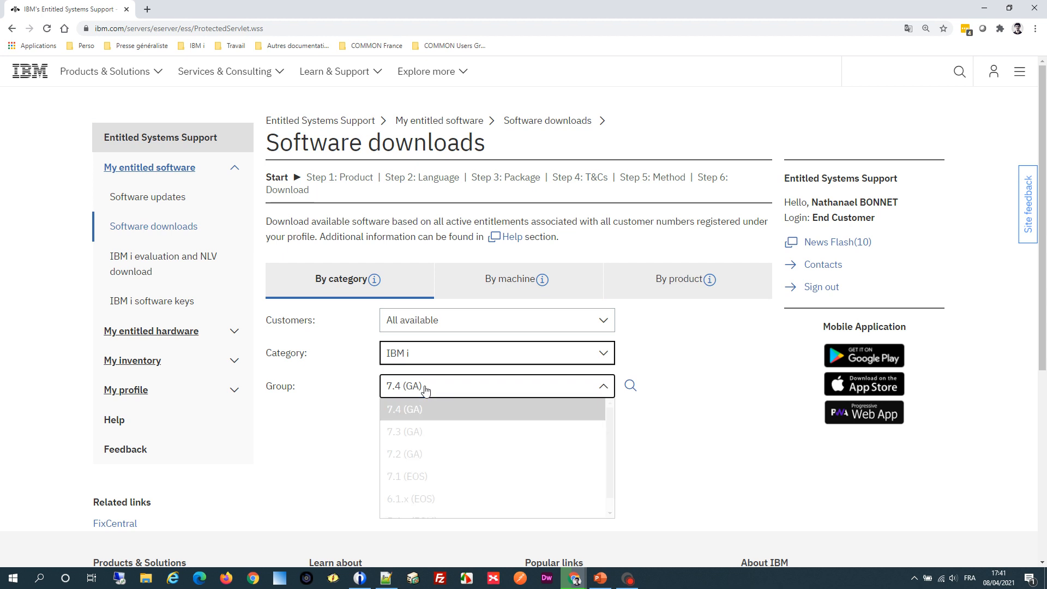
click(448, 412)
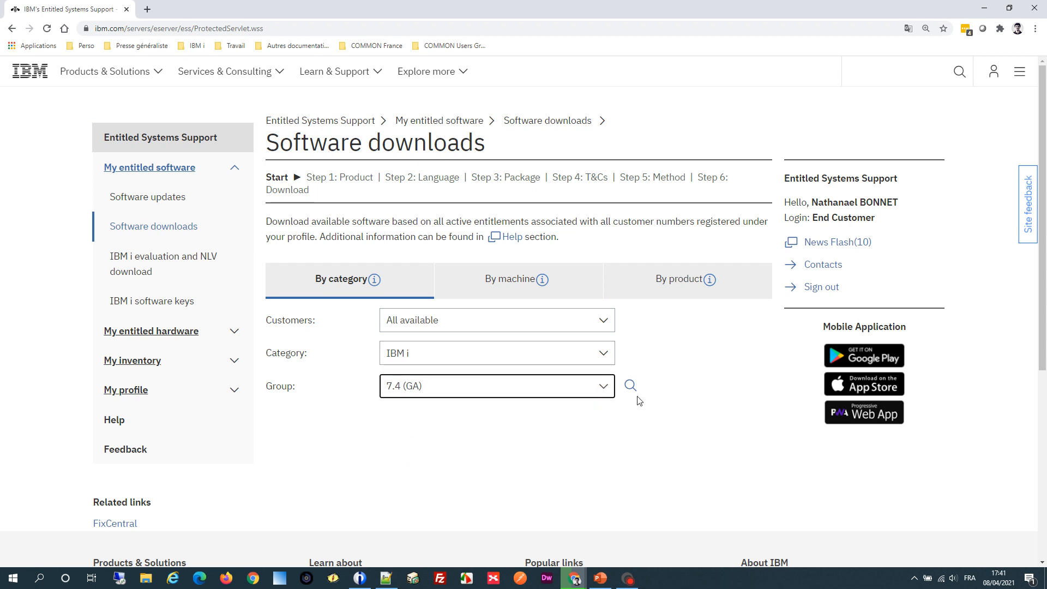
click(630, 387)
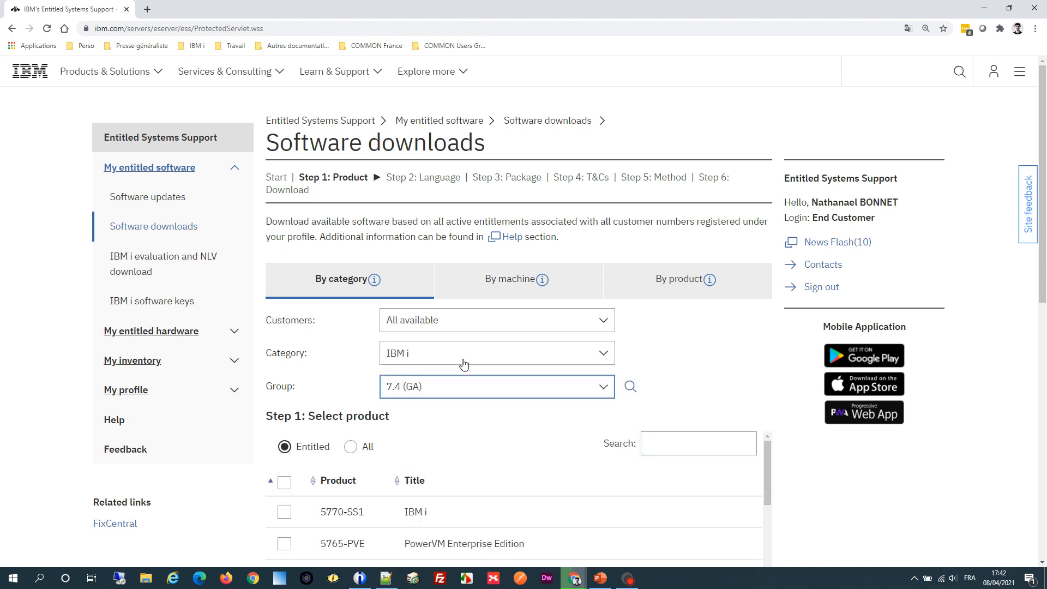
- Select product 5770-SS1 IBM i and continue to package selection with language Lang Grp 1 Americas/Europe
scroll(431, 328, down, 3)
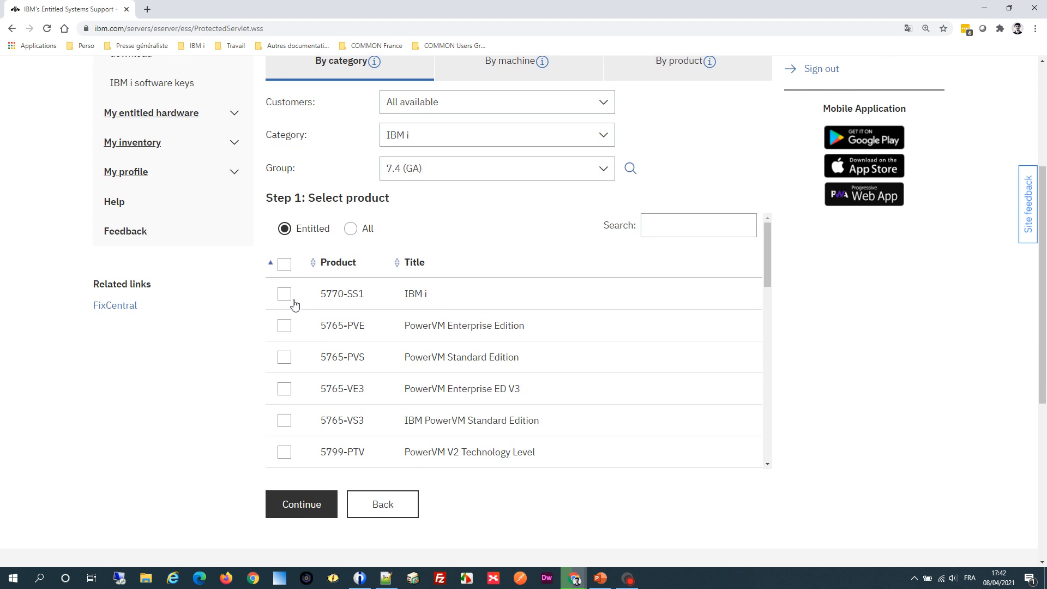
click(286, 295)
click(299, 501)
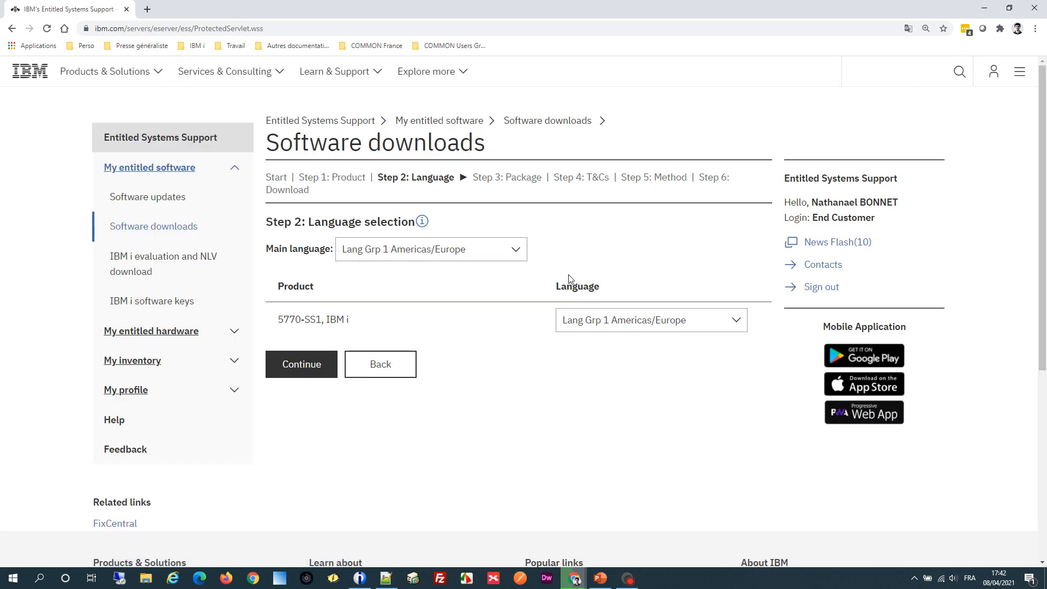
click(321, 364)
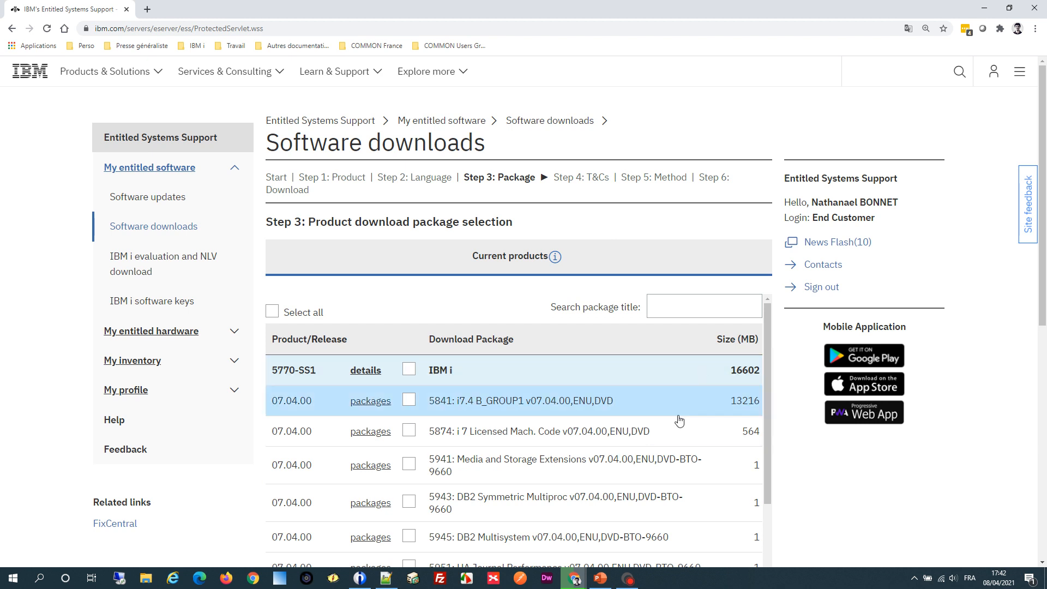
- Filter the package titles by "java", select Developer Kit for Java 11 64bit 5770-JV1 and continue to the terms
scroll(346, 397, down, 2)
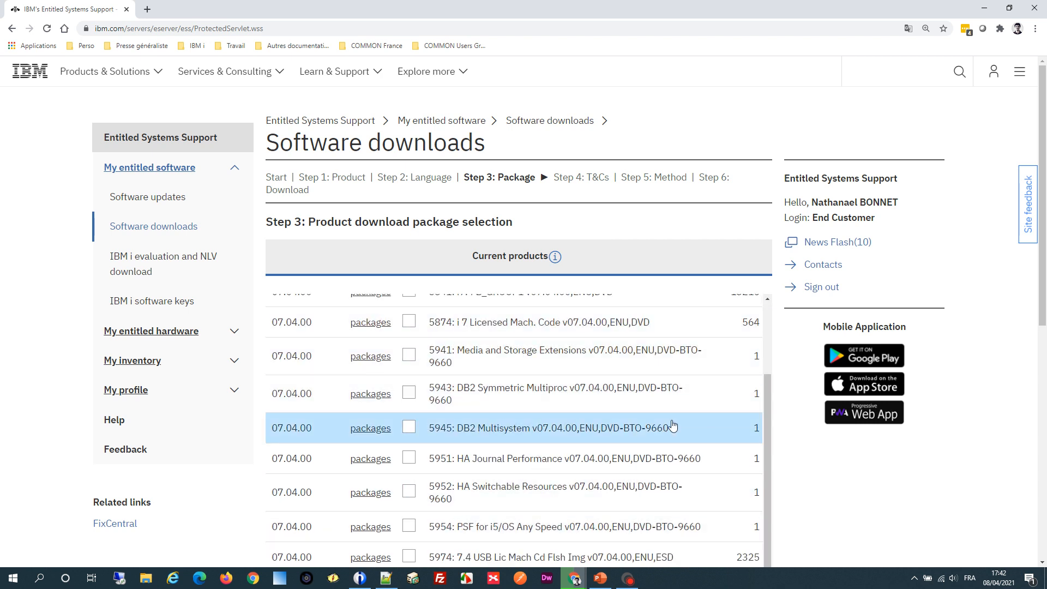
scroll(673, 424, up, 2)
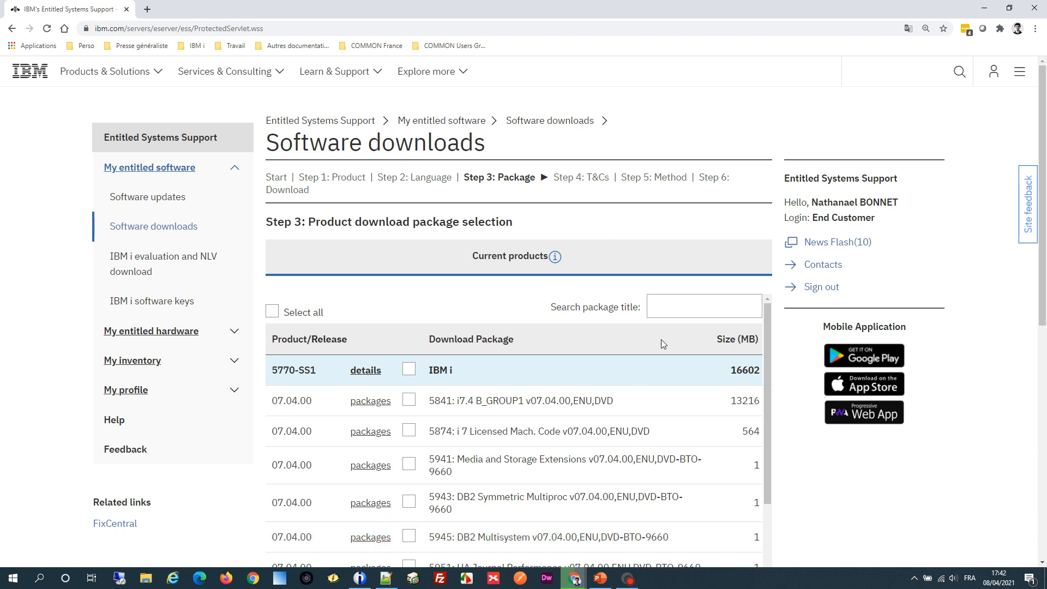
click(671, 308)
text(java)
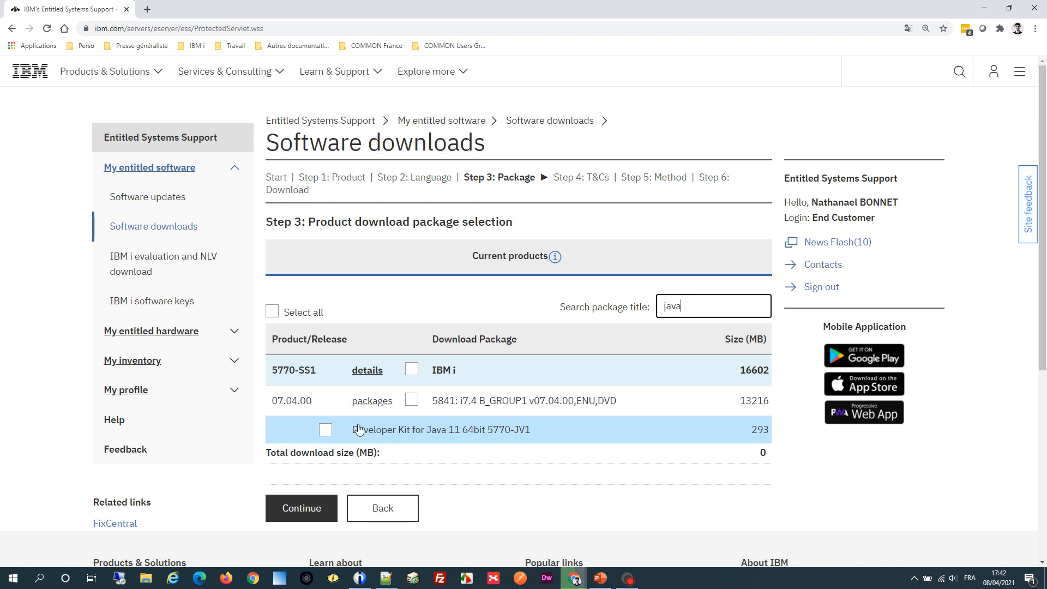
click(325, 431)
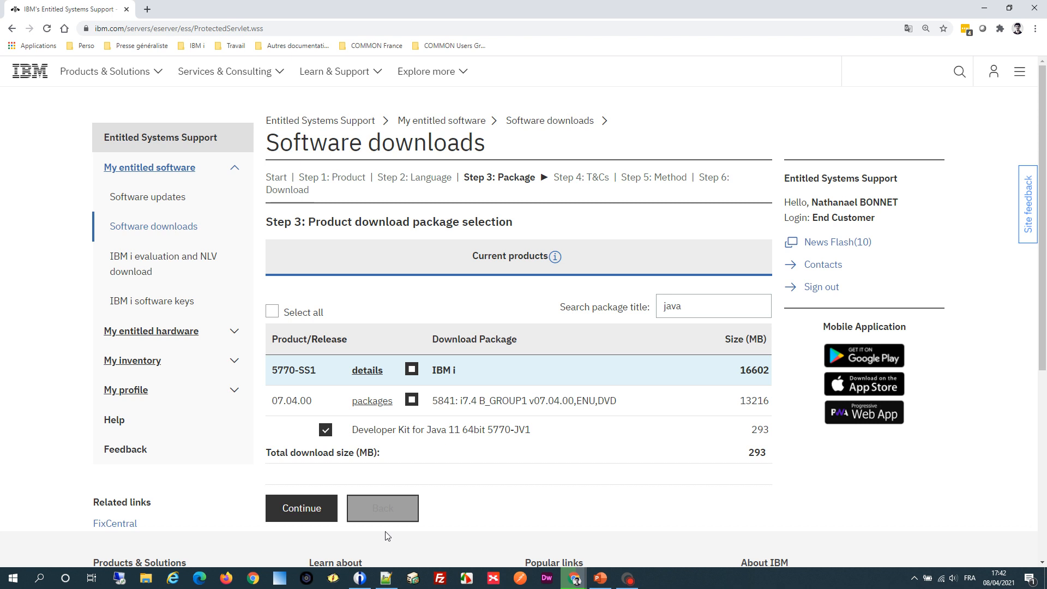
click(312, 521)
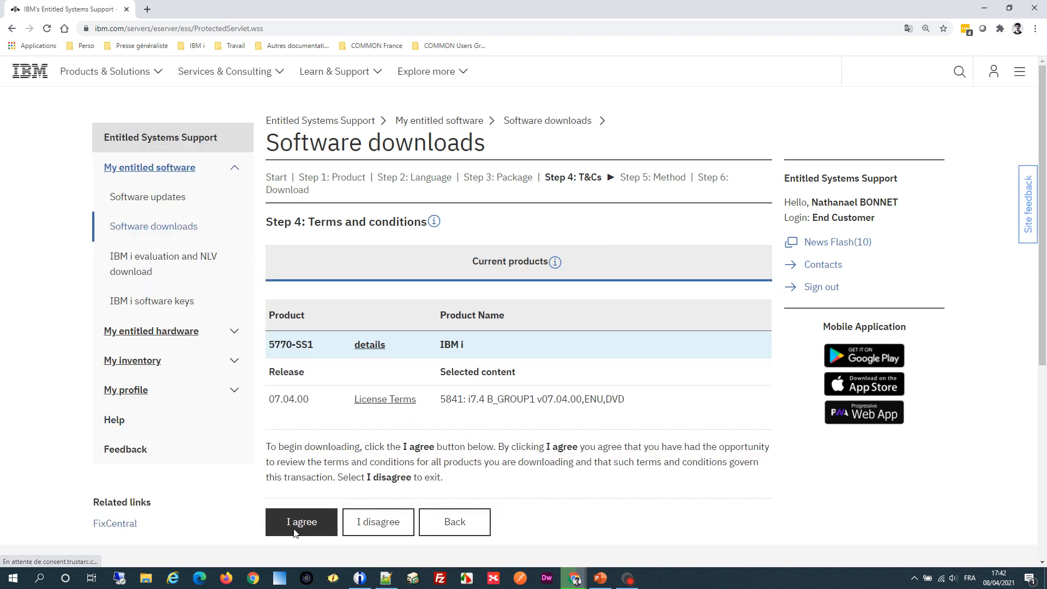
- Agree to the terms and conditions and continue with the browser (HTTPS) download method
click(294, 516)
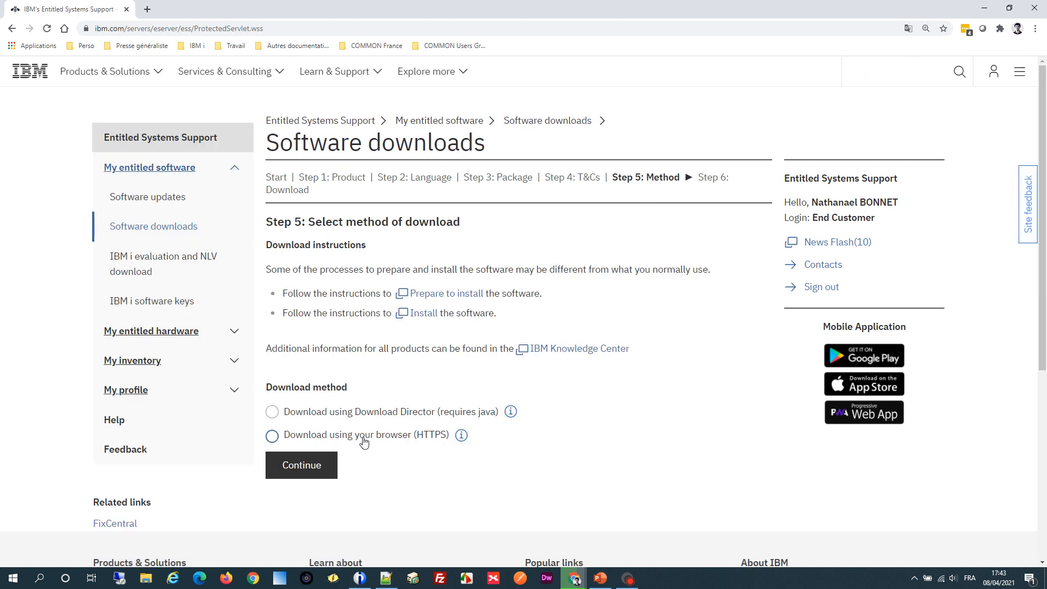
click(382, 440)
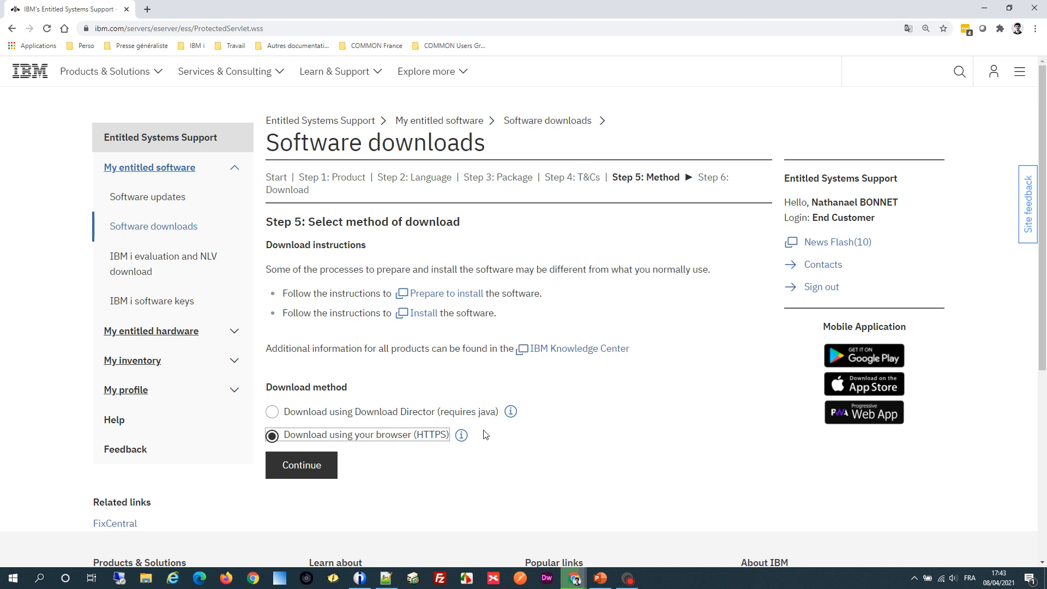
click(328, 466)
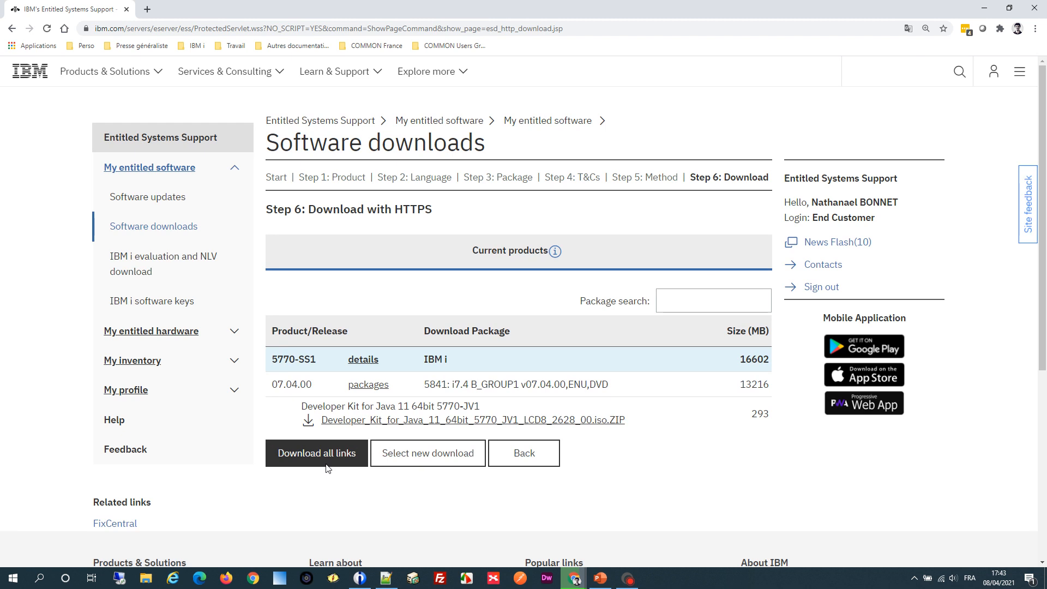
- Download the text file with all selected links and inspect its URL through to the end in Notepad++
click(390, 422)
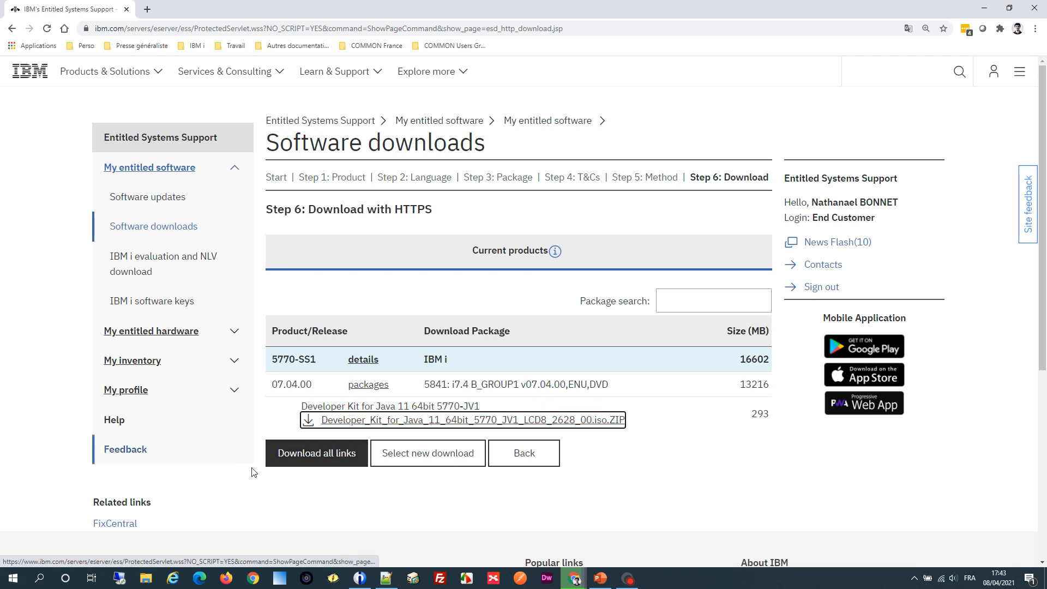
click(293, 456)
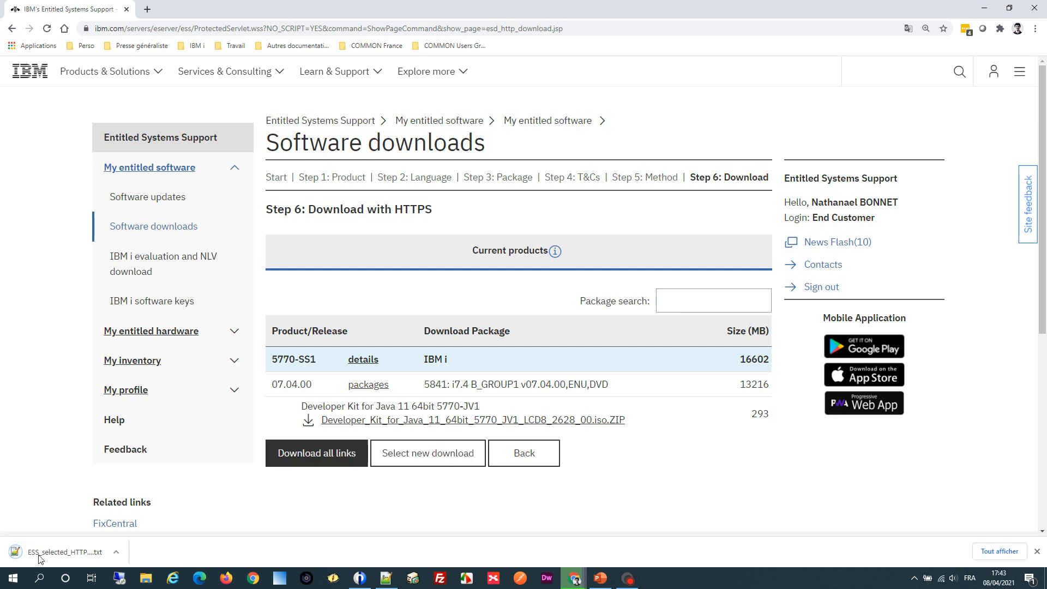
click(65, 552)
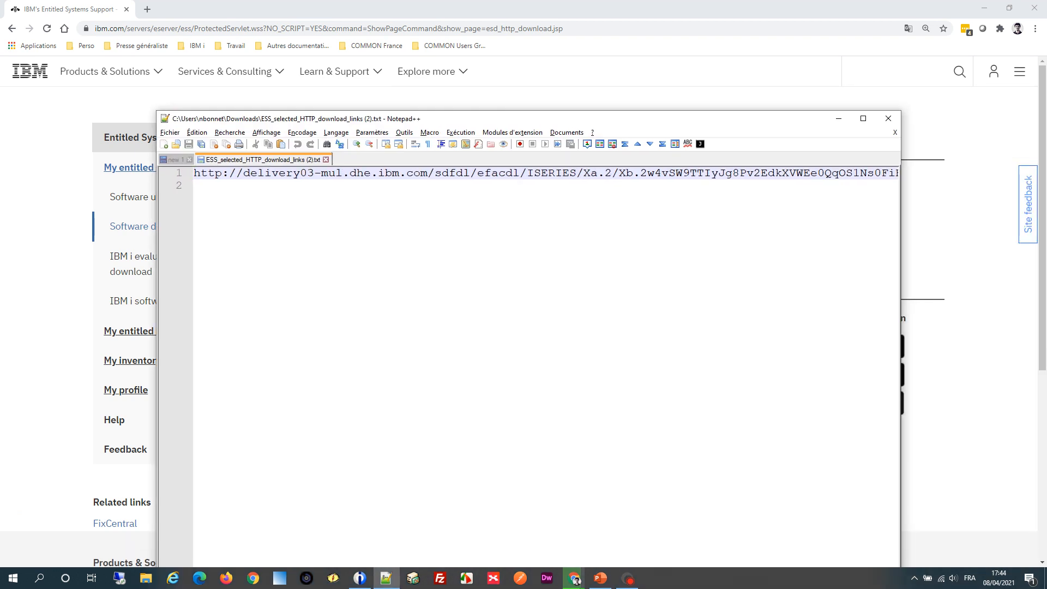
key(shift+End)
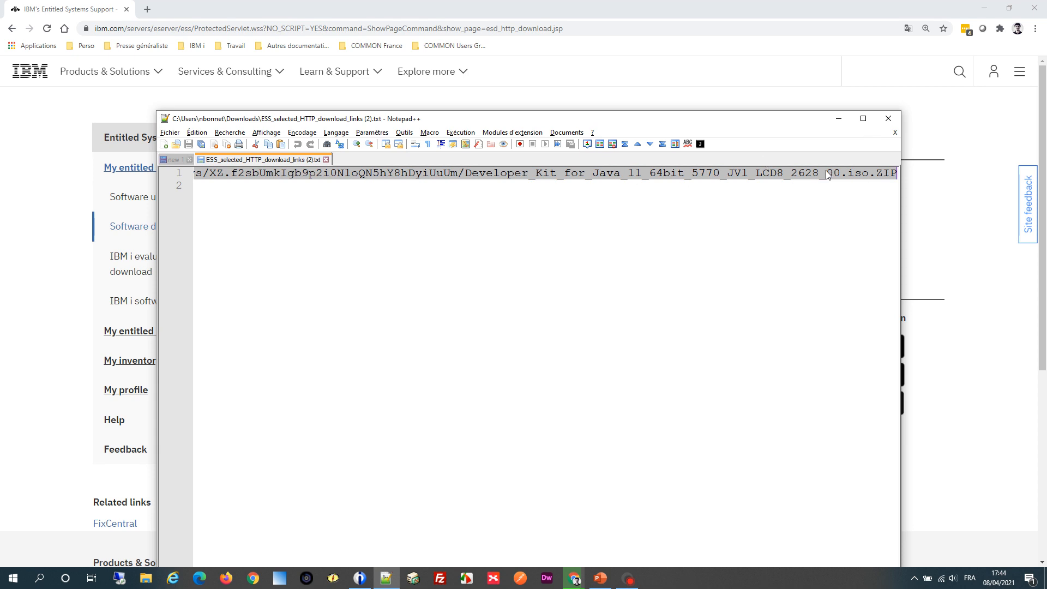
click(839, 118)
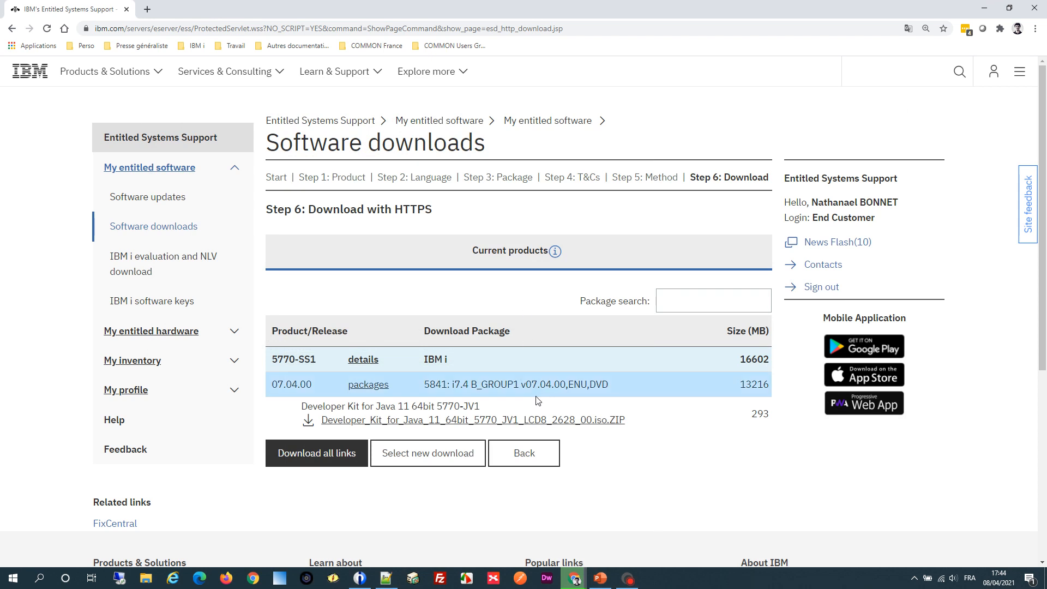
- Copy the link address of Developer_Kit_for_Java_11_64bit_5770_JV1_LCD8_2628_00.iso.ZIP and switch to the IBM i session
right_click(541, 426)
click(560, 431)
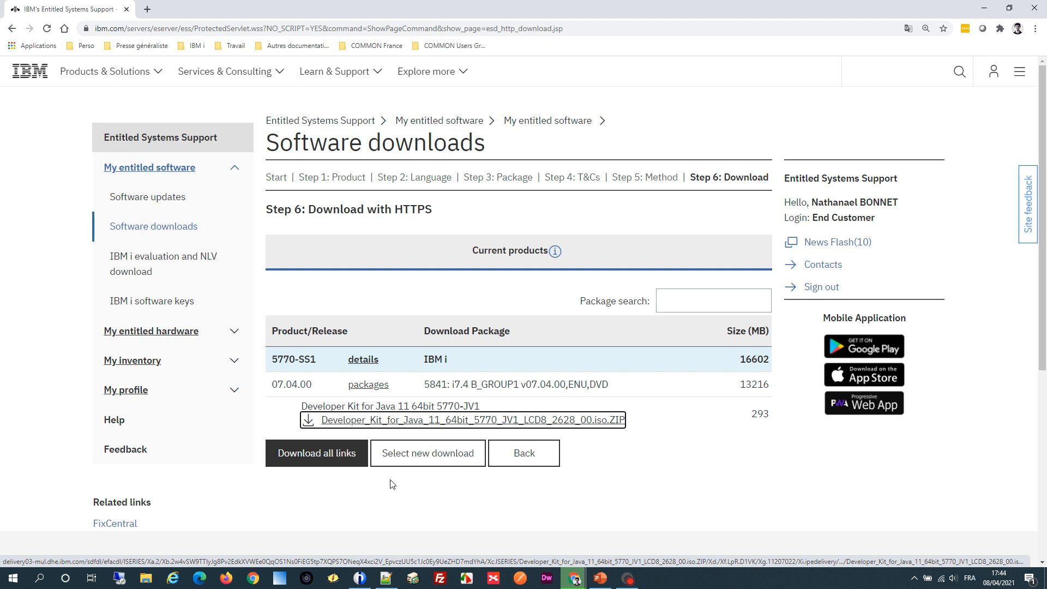
mouse_move(360, 578)
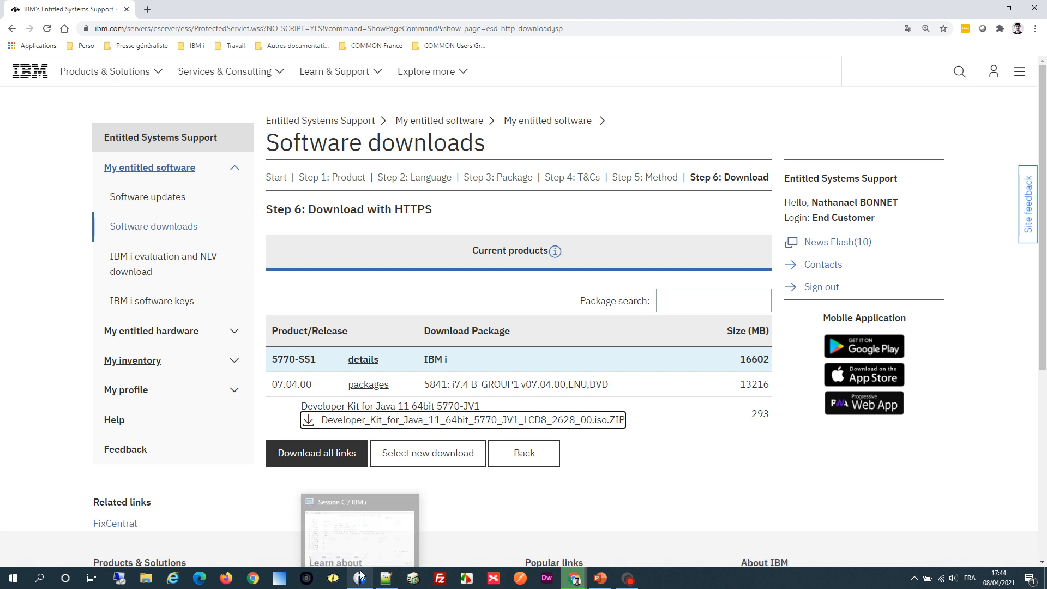
click(382, 543)
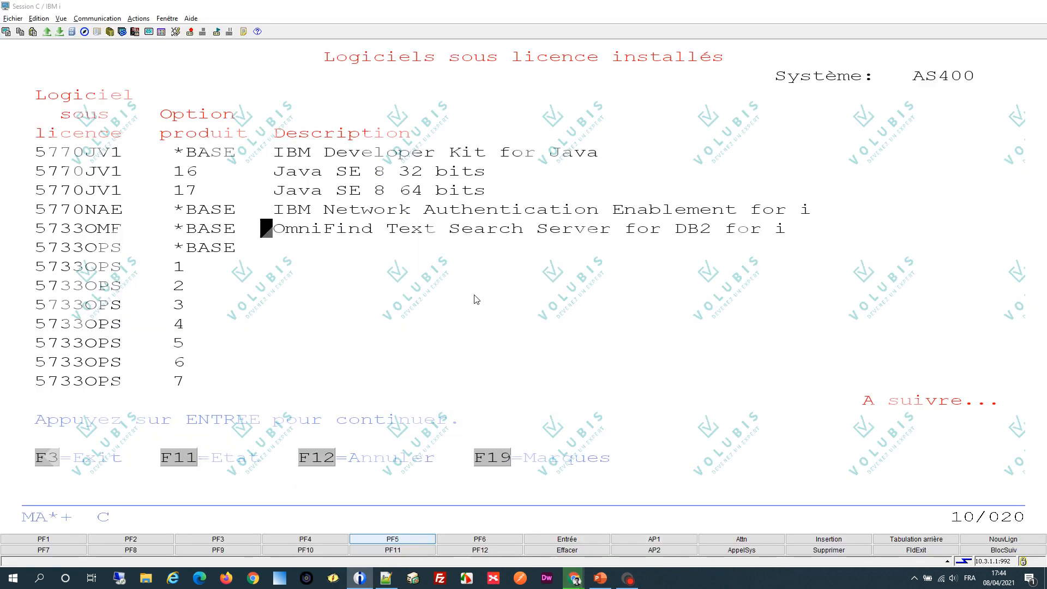
- Leave the installed licensed programs list, start QSH and change the directory to /tmp
key(F3)
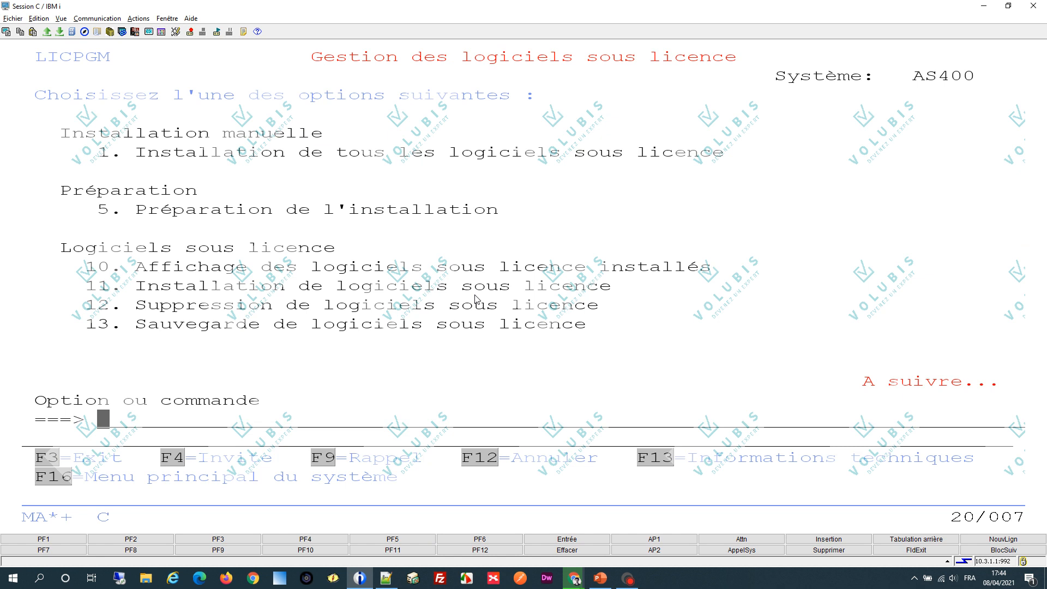
text(qsh)
key(Return)
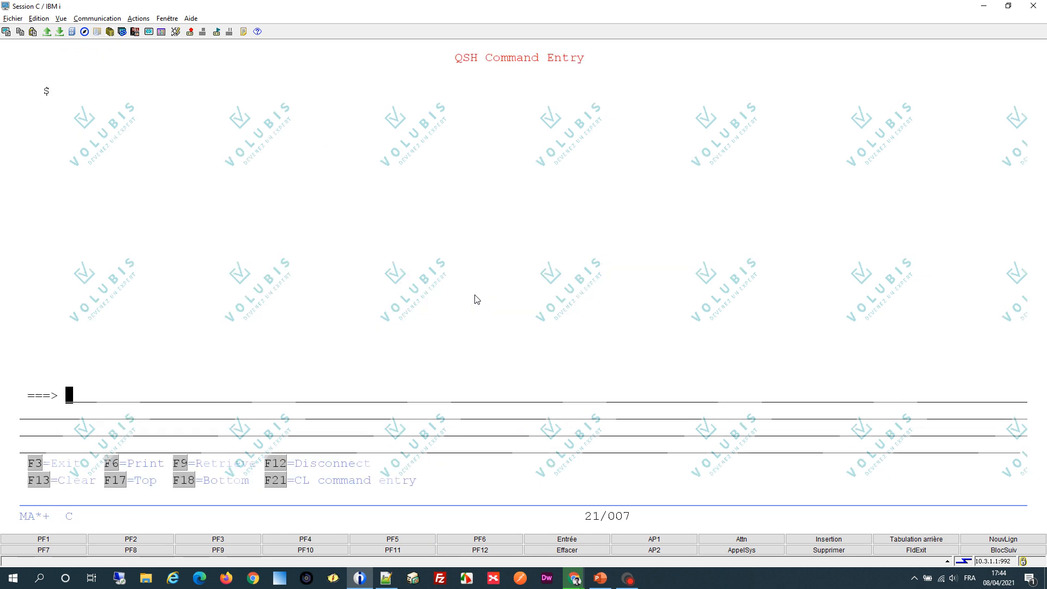
text(cd /tmp)
key(Return)
- Enter a wget command with the copied ISO download link and close the gap before 00.iso.ZIP
text(wget)
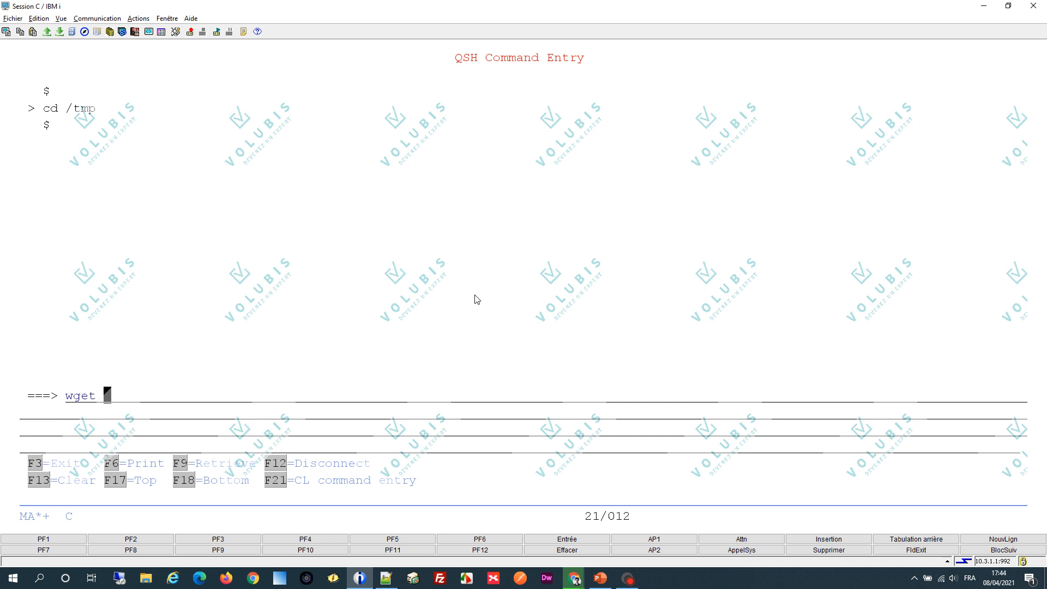
key(ctrl+v)
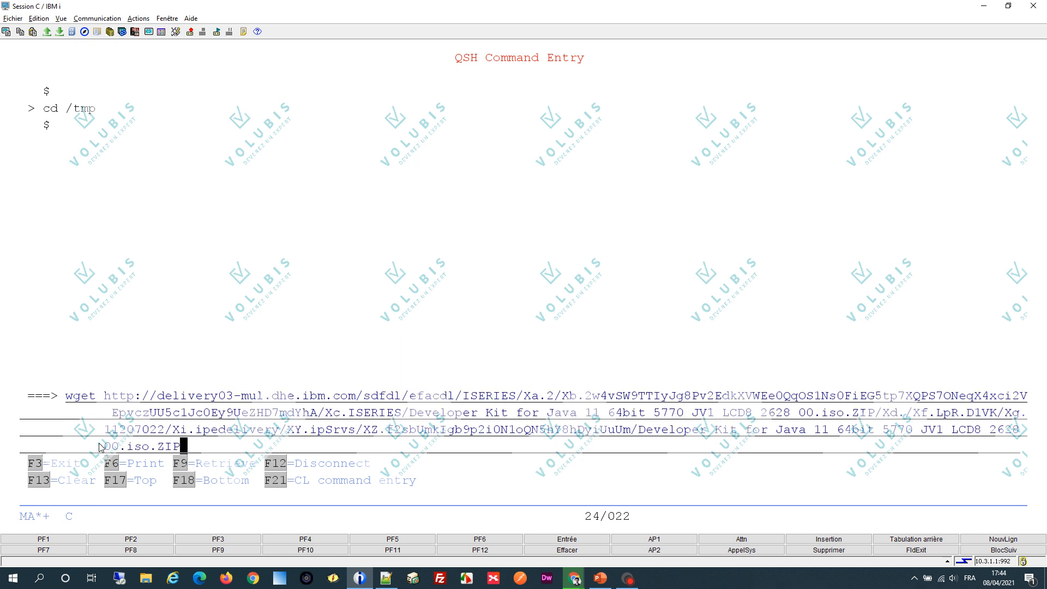
key(BackSpace)
key(BackSpace)
key(BackSpace)
key(BackSpace)
key(BackSpace)
key(BackSpace)
key(BackSpace)
key(BackSpace)
key(BackSpace)
key(BackSpace)
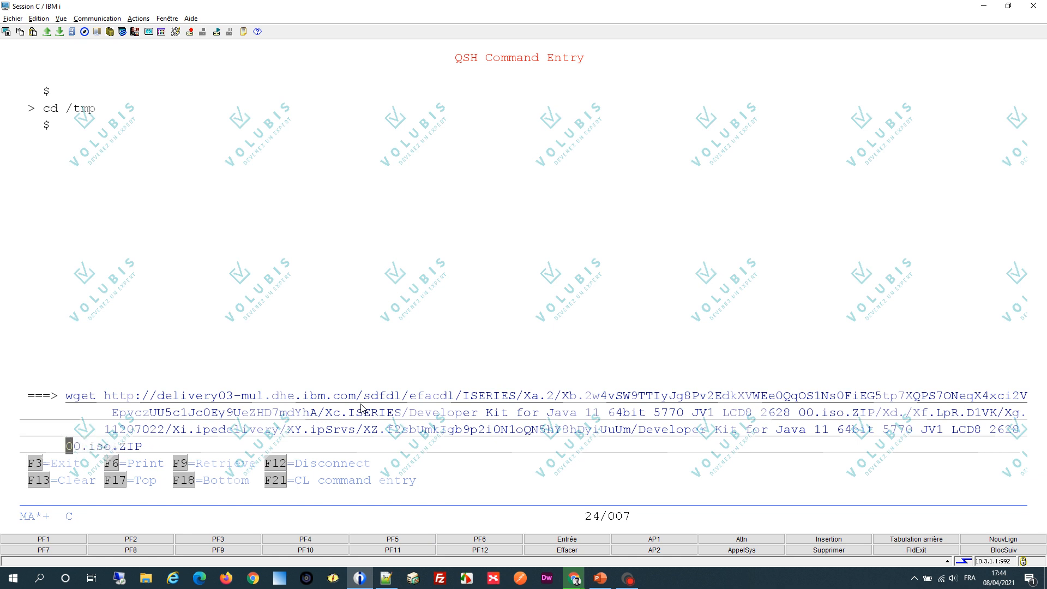
key(BackSpace)
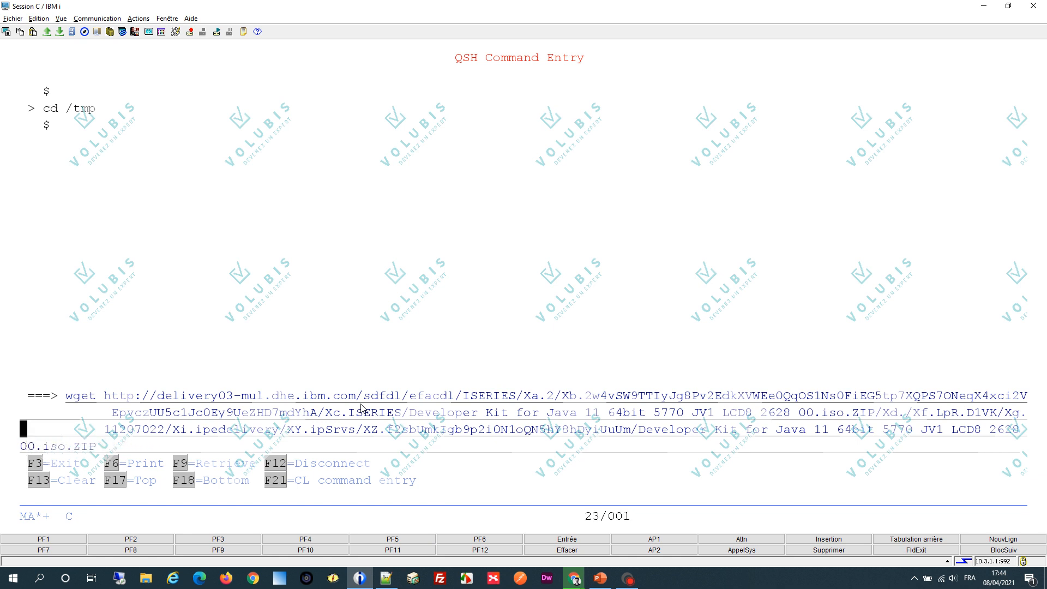
- Remove the leading blanks from the link's other wrapped lines and run the wget download into /tmp
key(Delete)
key(Delete)
key(Delete)
key(Delete)
key(Delete)
key(Delete)
key(Delete)
key(Delete)
key(Delete)
key(Delete)
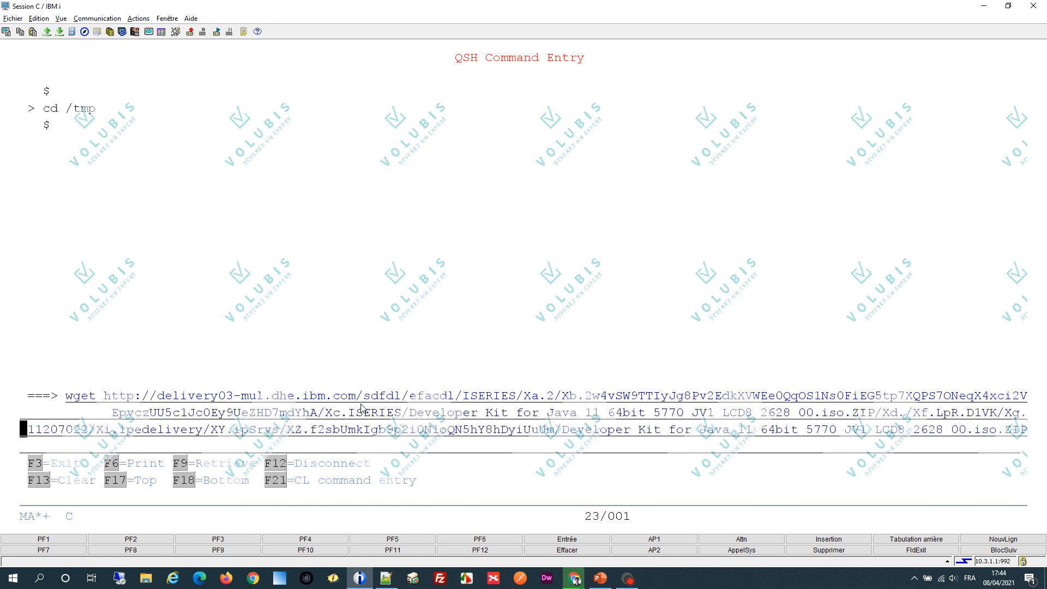
key(Up)
key(Delete)
key(Delete)
key(Delete)
key(Delete)
key(Delete)
key(Delete)
key(Delete)
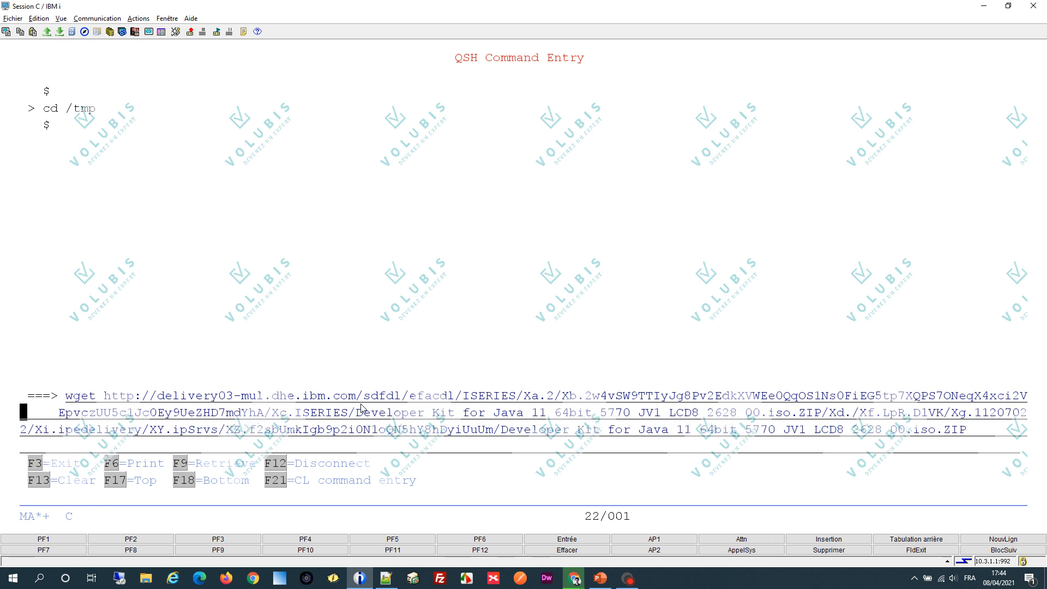
key(Delete)
key(Delete)
key(Delete)
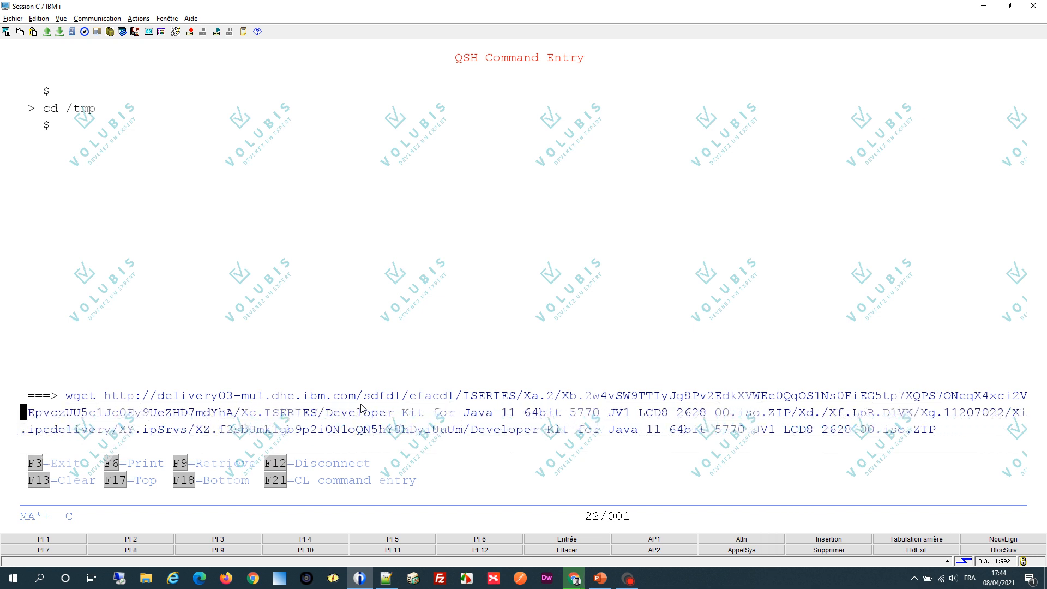
key(Return)
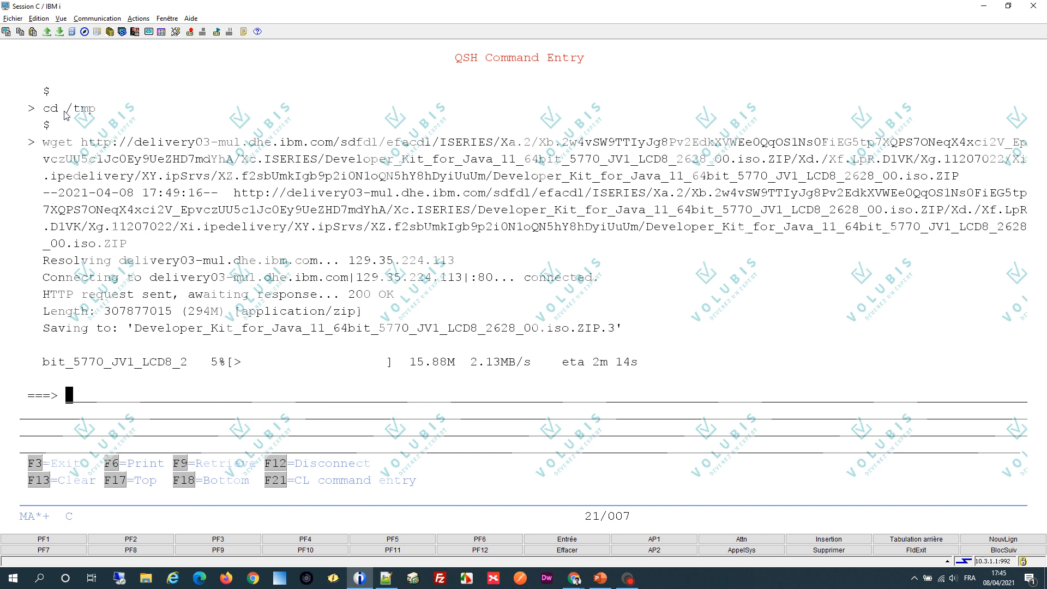
drag(100, 111, 66, 102)
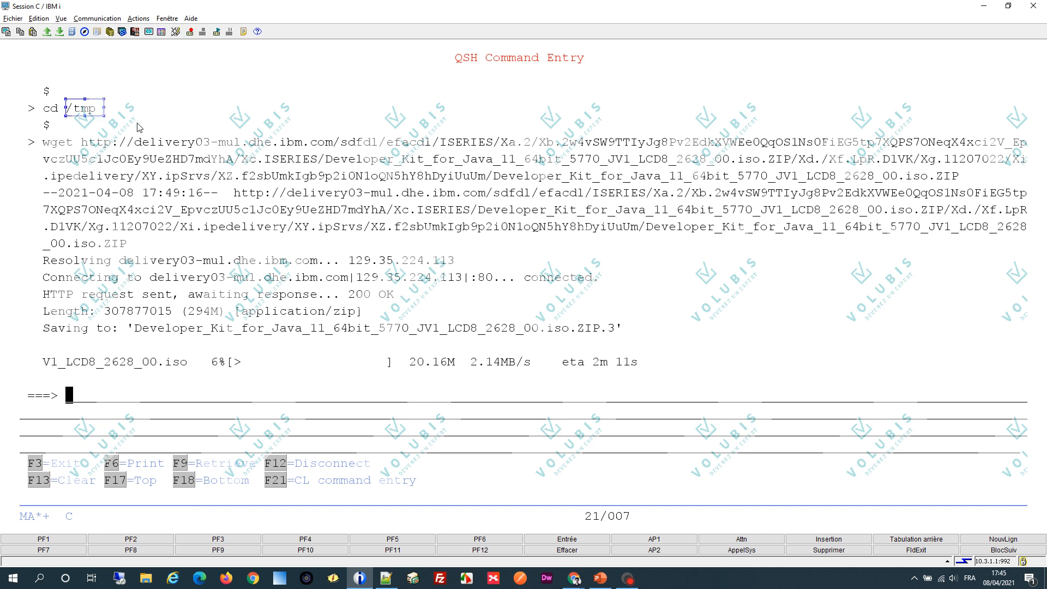
click(602, 378)
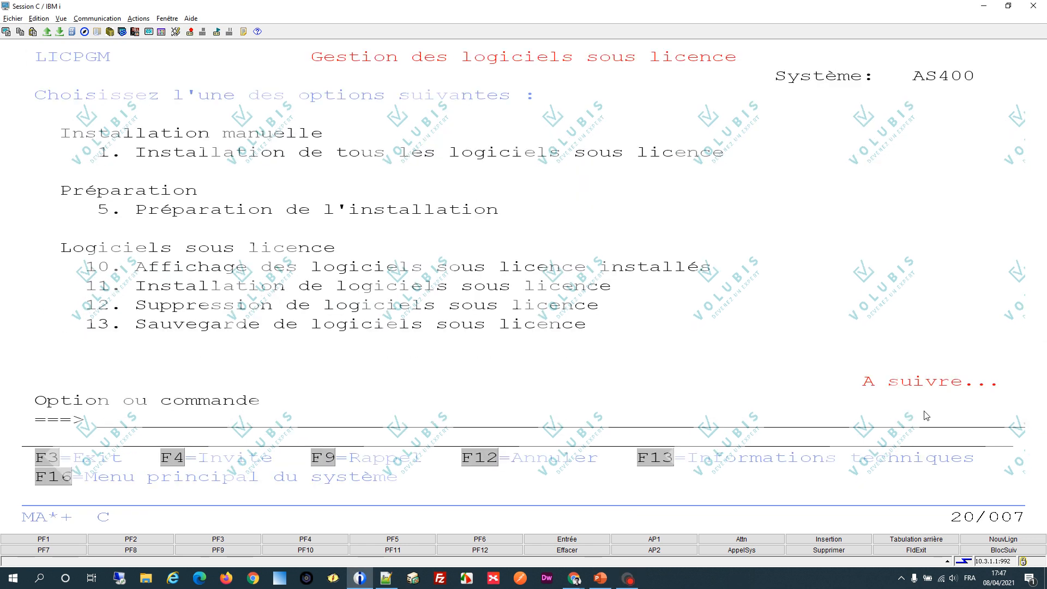
- Leave the licensed programs menu and paste the prepared CPYFRMARCF command with /tmp/Developer_Kit_for_Java_11_64bit_5770_JV1_LCD8_2628_00.iso.ZIP.3 as source and /optvir as target
key(F3)
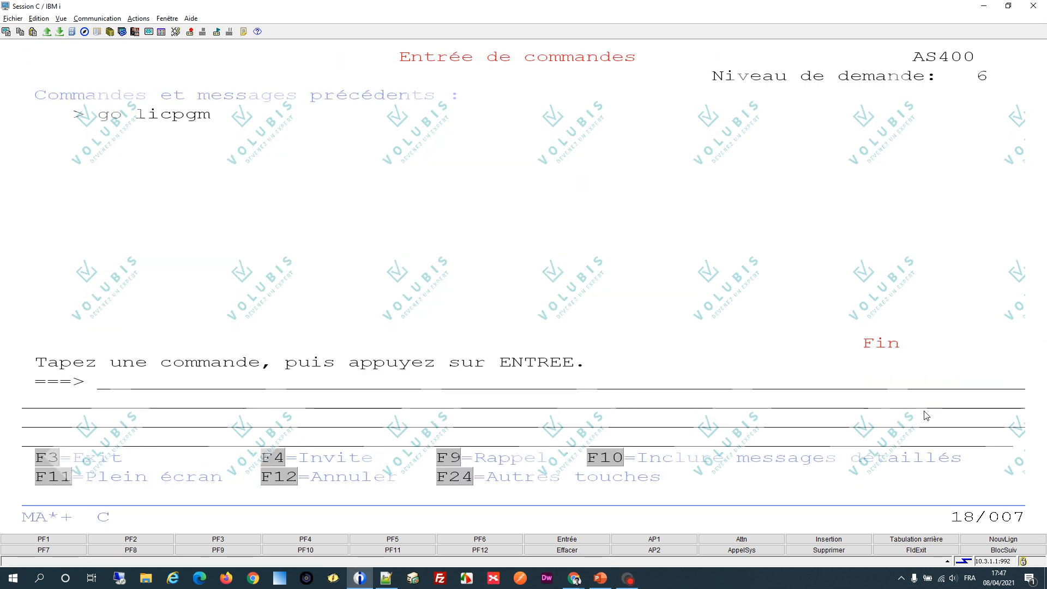
key(alt+Tab)
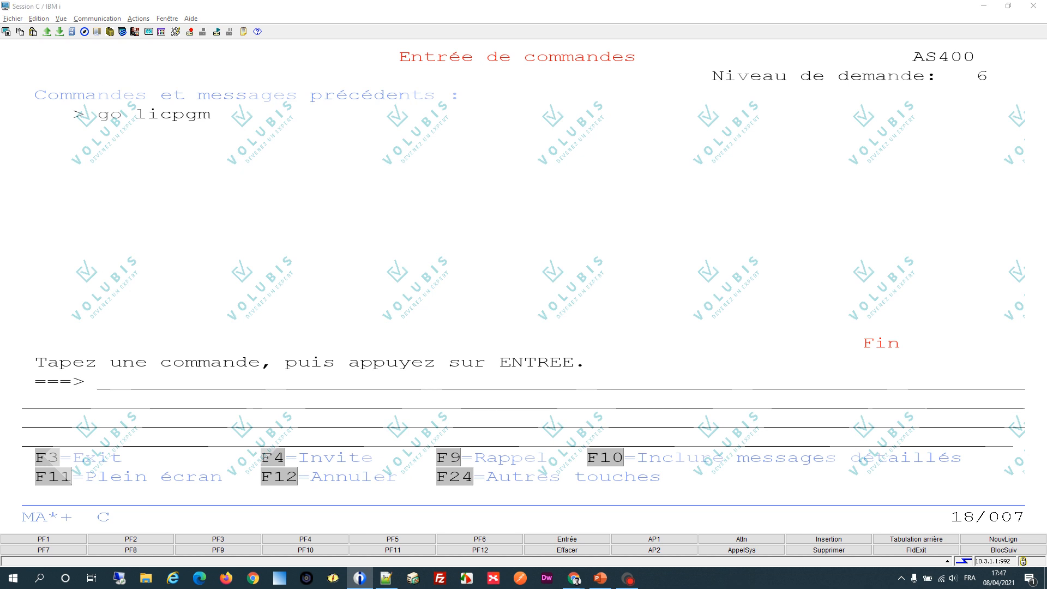
key(alt+Tab)
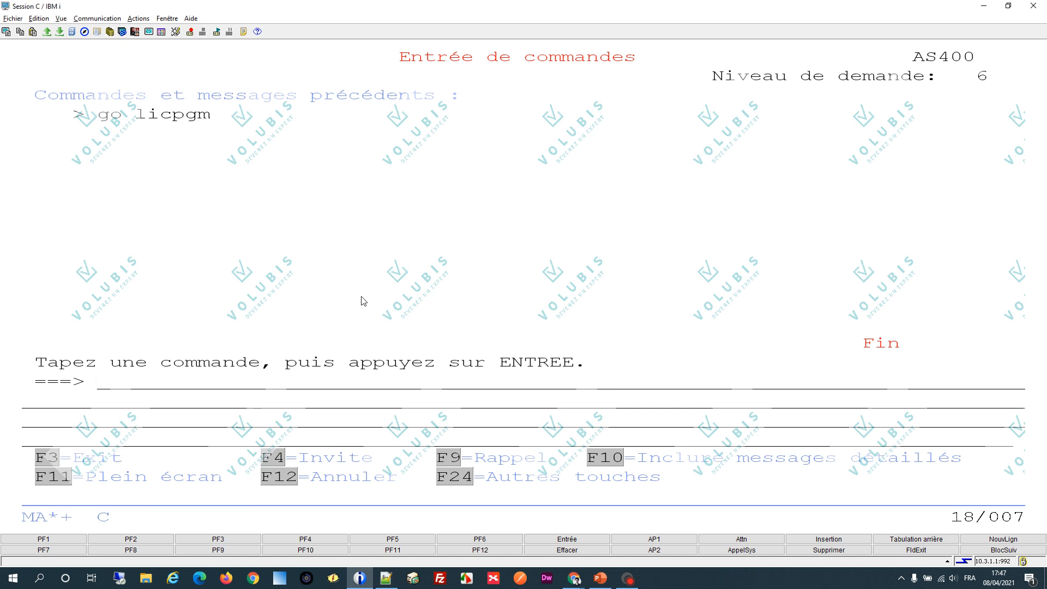
text(CPYFRMARCF FROMARCF('/tmp/Developer Kit for Java 11 64bit 57 70 JV1 LCD8 2628 00.iso.ZIP.3') TODIR('/optvir'))
key(Up)
key(Left)
key(Left)
key(Left)
key(Left)
key(Left)
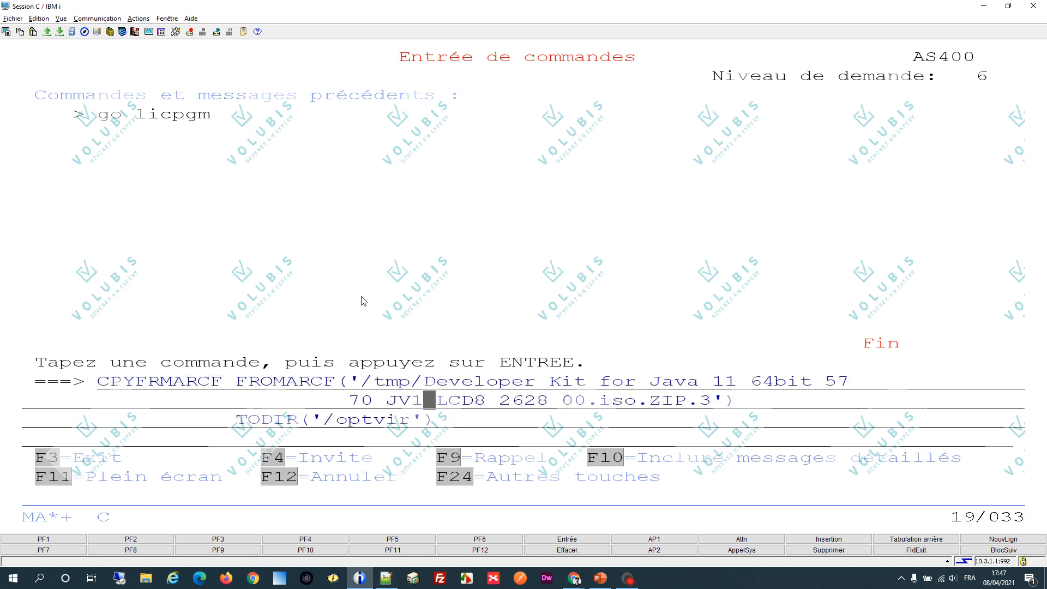
- Close the gap inside 5770 in the archive file name and run CPYFRMARCF to extract the ISO to /optvir
key(Left)
key(Left)
key(Left)
key(BackSpace)
key(BackSpace)
key(BackSpace)
key(BackSpace)
key(BackSpace)
key(BackSpace)
key(BackSpace)
key(BackSpace)
key(BackSpace)
key(BackSpace)
key(BackSpace)
key(BackSpace)
key(BackSpace)
key(BackSpace)
key(BackSpace)
key(BackSpace)
key(BackSpace)
key(BackSpace)
key(BackSpace)
key(BackSpace)
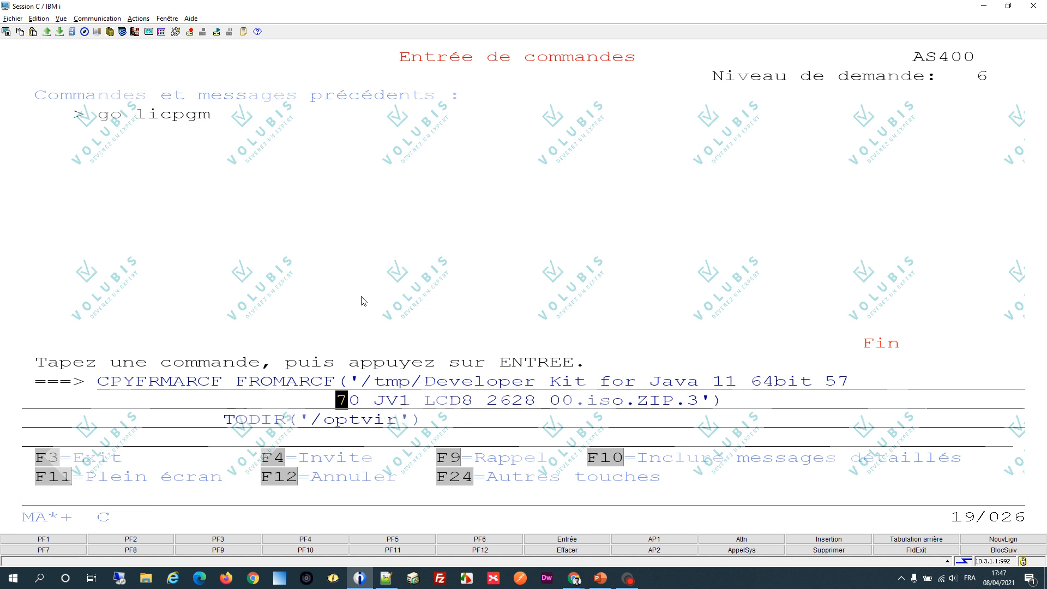
key(BackSpace)
key(BackSpace)
key(BackSpace)
key(BackSpace)
key(BackSpace)
key(BackSpace)
key(BackSpace)
key(BackSpace)
key(BackSpace)
key(BackSpace)
key(BackSpace)
key(BackSpace)
key(BackSpace)
key(BackSpace)
key(BackSpace)
key(BackSpace)
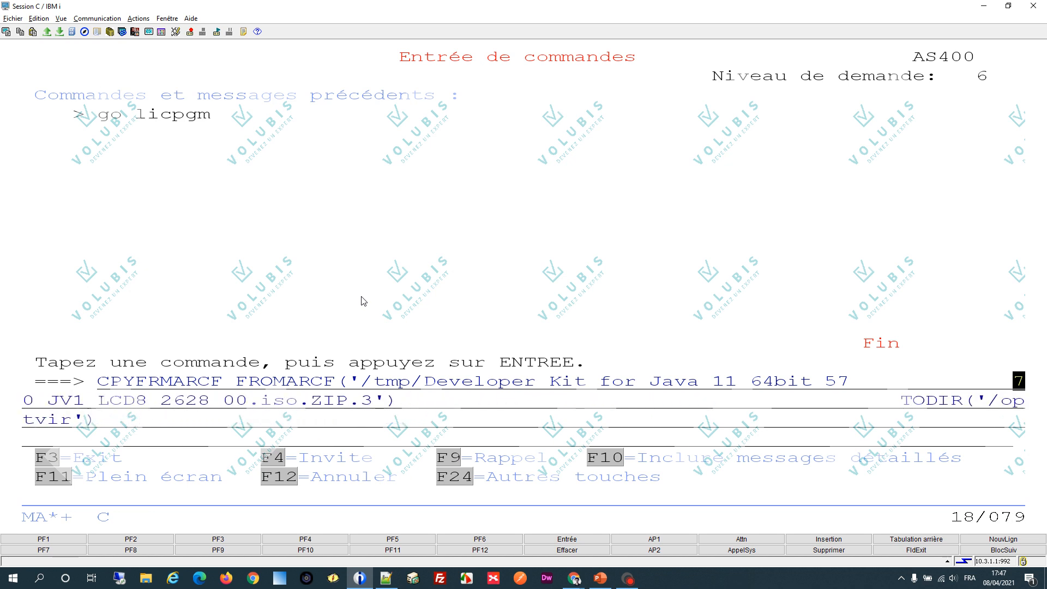
key(BackSpace)
key(BackSpace)
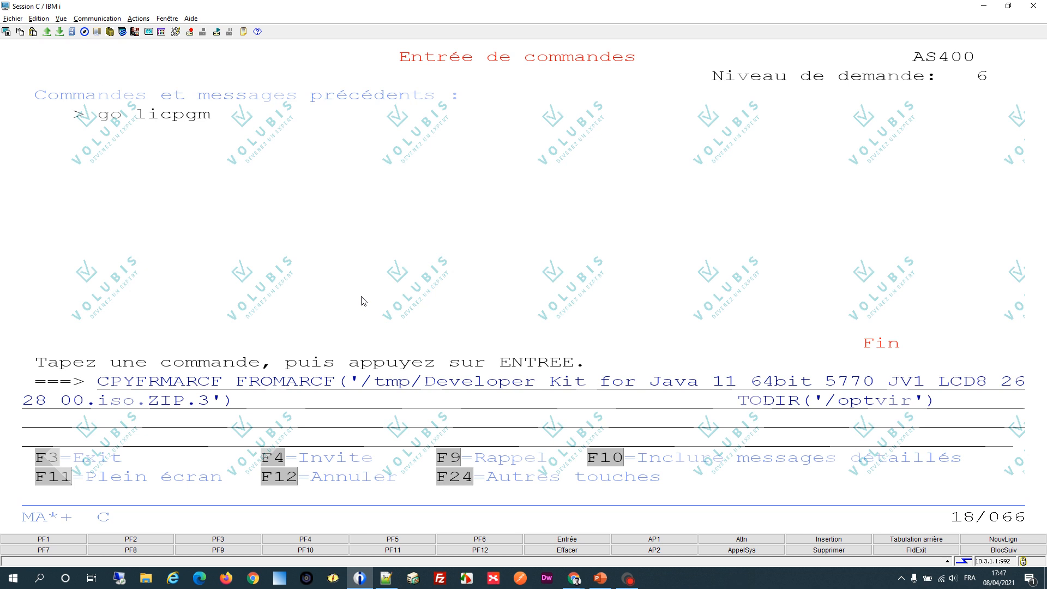
key(Left)
key(Left)
key(Left)
key(Left)
key(Left)
key(Left)
key(Left)
key(Left)
key(Left)
key(Left)
key(Left)
key(Left)
key(Left)
key(Left)
key(Left)
key(Left)
key(Left)
key(Left)
key(Left)
key(Left)
key(Left)
key(Right)
key(Right)
key(Right)
key(Return)
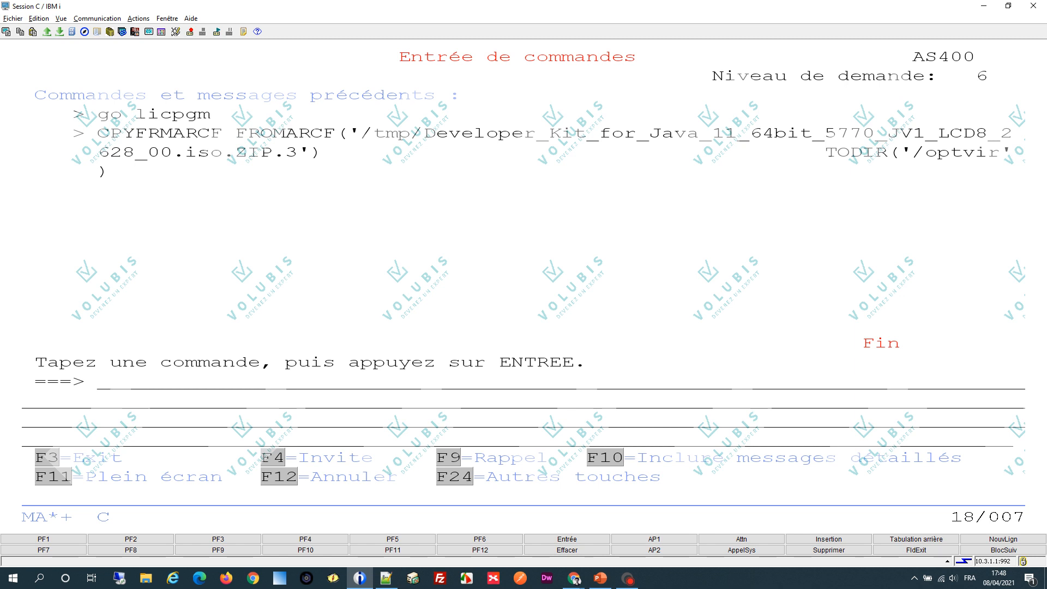
- Add /optvir/Developer_Kit_for_Java_11_64bit_5770_JV1_LCD8_2628_00.iso to image catalog OPTVIR with ADDIMGCLGE, removing the line-break gap in the path
key(alt+Tab)
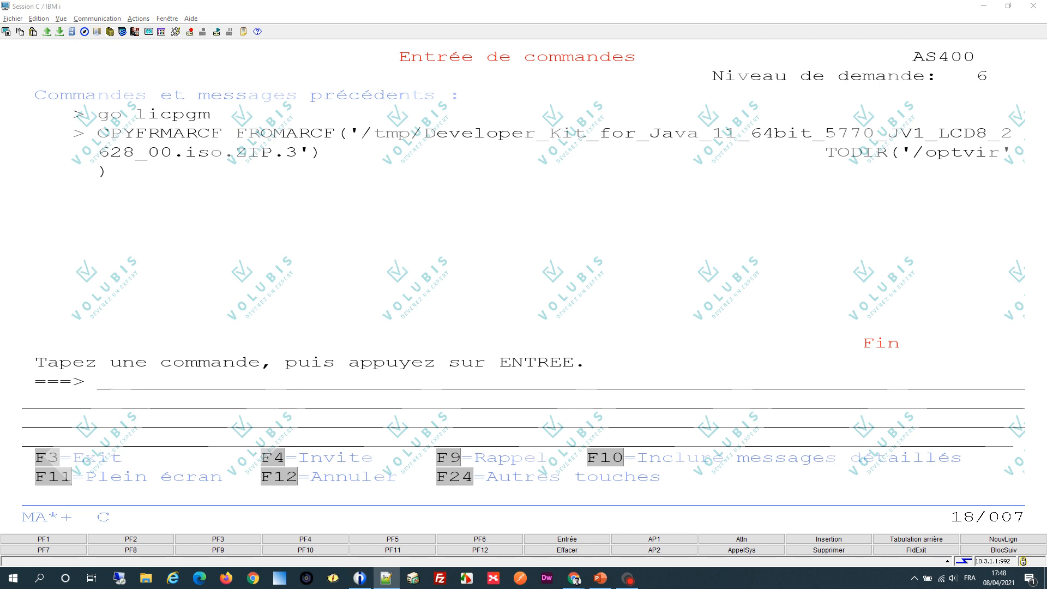
key(alt+Tab)
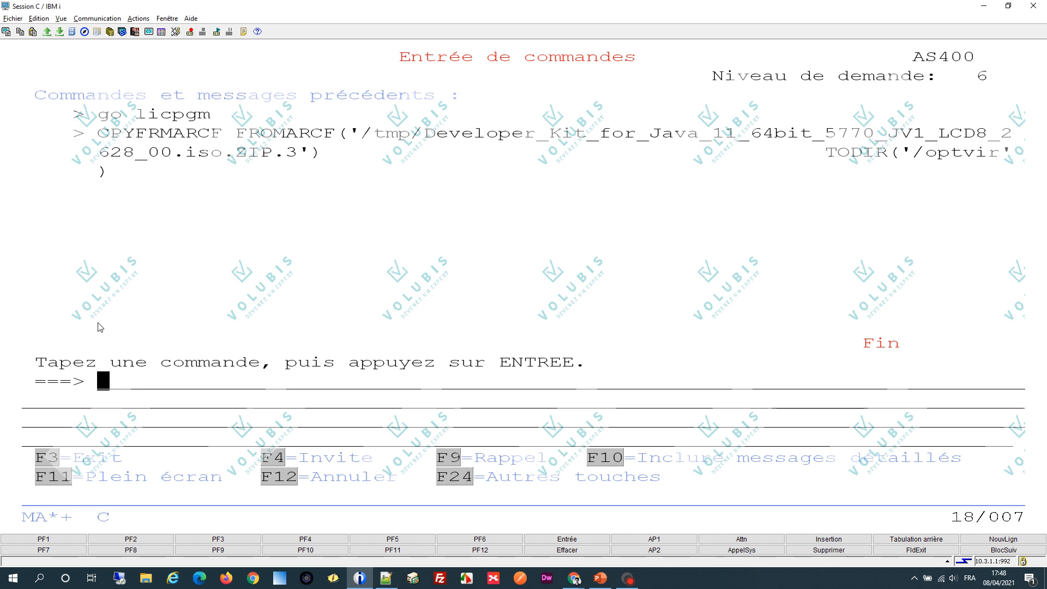
text(ADDIMGCLGE IMGCLG(OPTVIR) FROMFILE('/optvir/Developer_Kit_for_Java_11_64bit_5770_JV1_LCD8_2628_00.iso'))
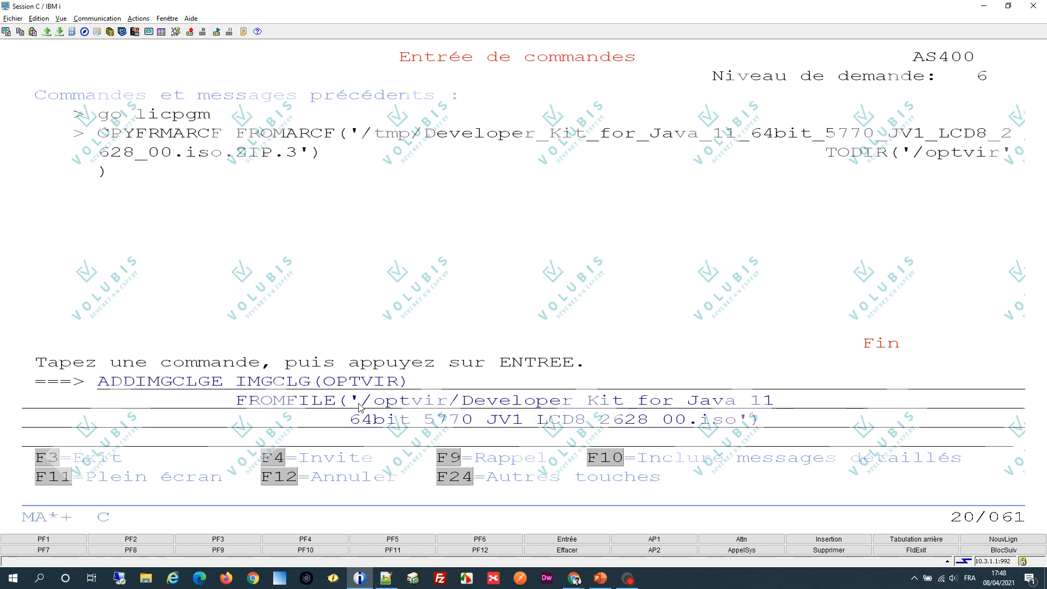
click(356, 425)
key(Right)
key(BackSpace)
key(BackSpace)
key(BackSpace)
key(BackSpace)
key(BackSpace)
key(BackSpace)
key(BackSpace)
key(BackSpace)
key(BackSpace)
key(BackSpace)
key(BackSpace)
key(BackSpace)
key(BackSpace)
key(BackSpace)
key(BackSpace)
key(BackSpace)
key(BackSpace)
key(BackSpace)
key(BackSpace)
key(BackSpace)
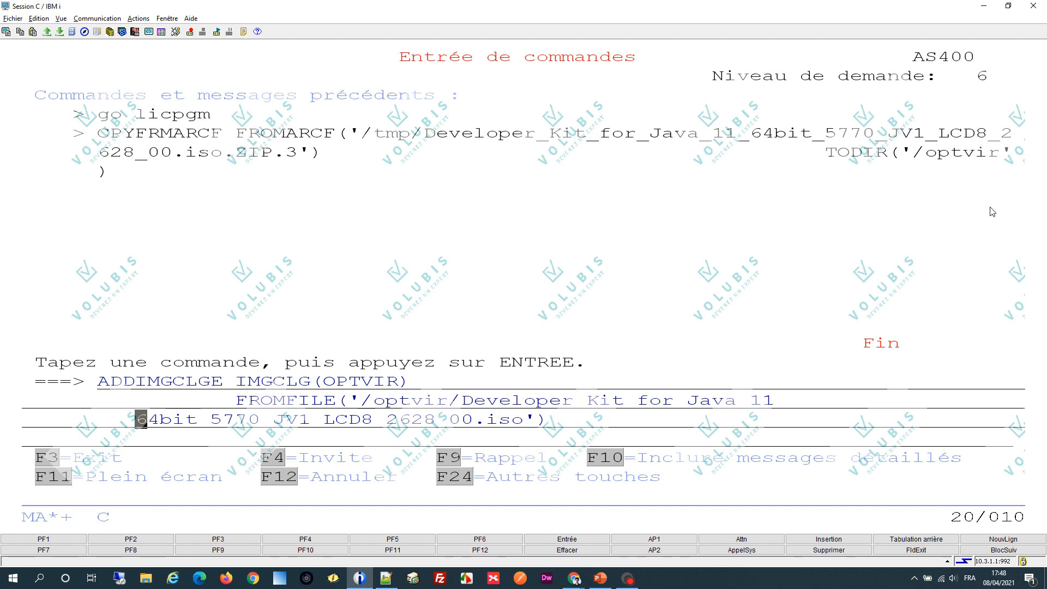
key(BackSpace)
key(BackSpace)
key(BackSpace)
key(BackSpace)
key(BackSpace)
key(BackSpace)
key(BackSpace)
key(BackSpace)
key(BackSpace)
key(BackSpace)
key(BackSpace)
key(BackSpace)
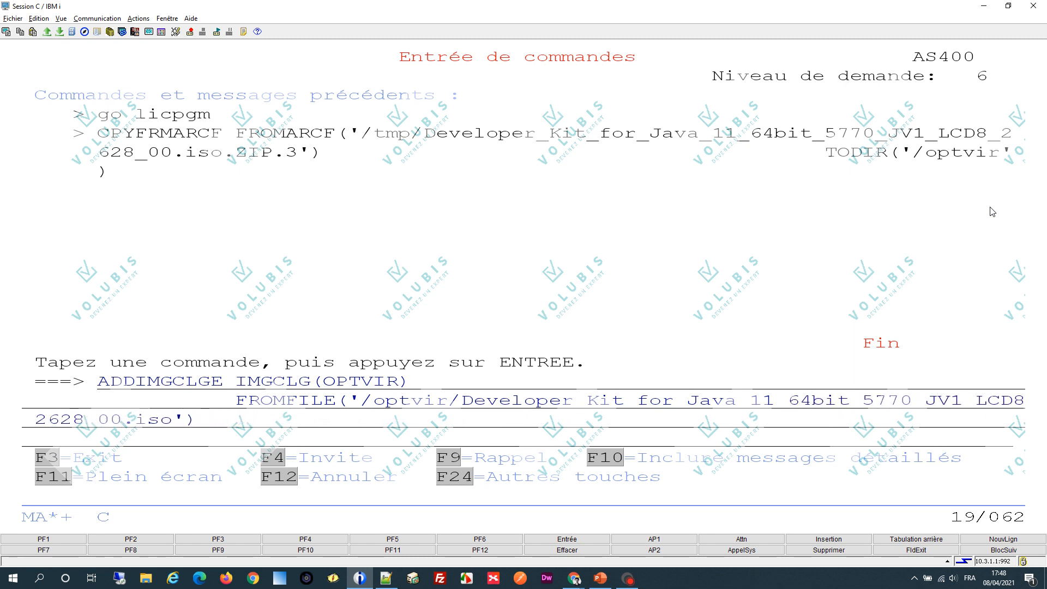
key(Left)
drag(322, 385, 399, 390)
key(Return)
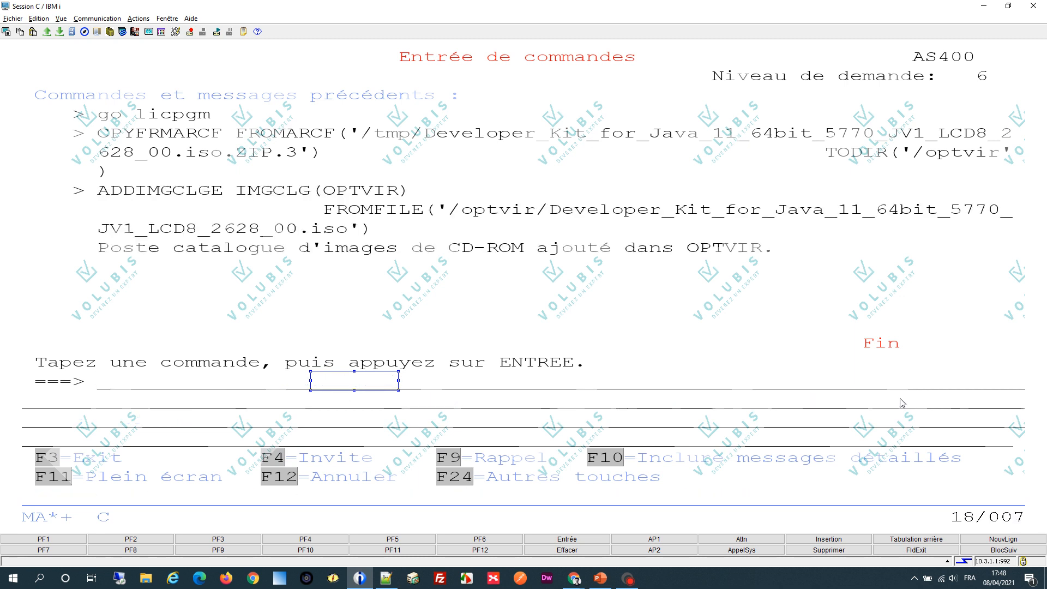
click(802, 317)
- Load image catalog OPTVIR into device OPTVRT using the prepared LODIMGCLG command with OPTION(*LOAD)
key(Tab)
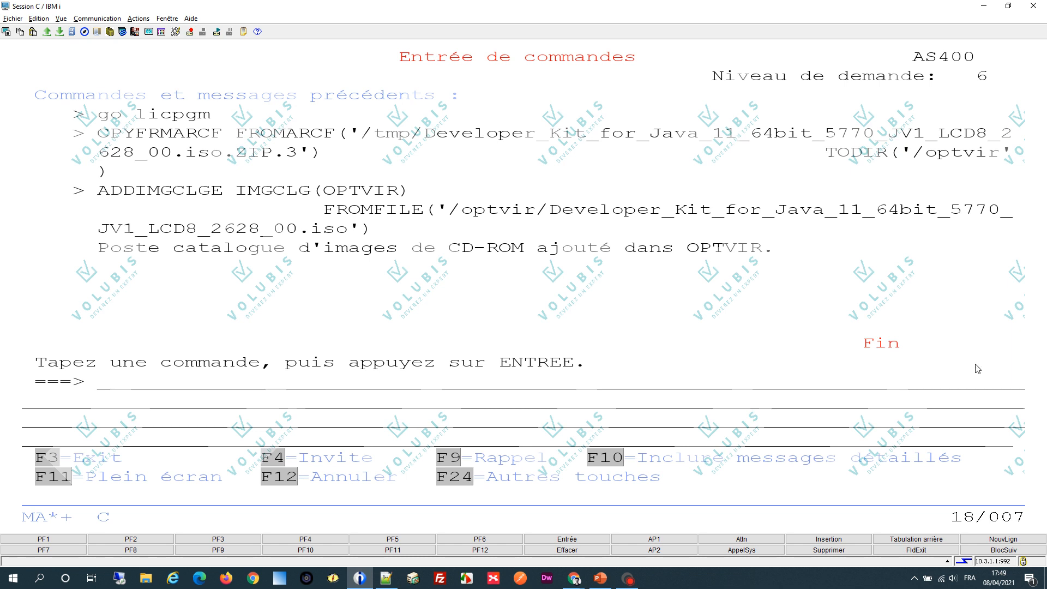
click(385, 578)
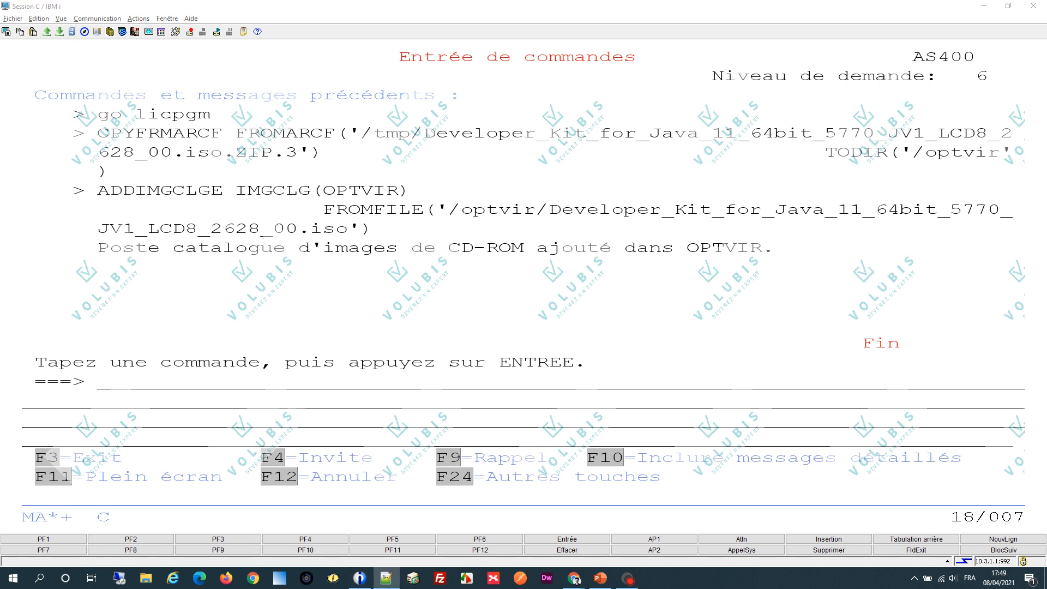
click(148, 317)
text(LODIMGCLG IMGCLG(OPTVIR) OPTION(*LOAD) DEV(OPTVRT))
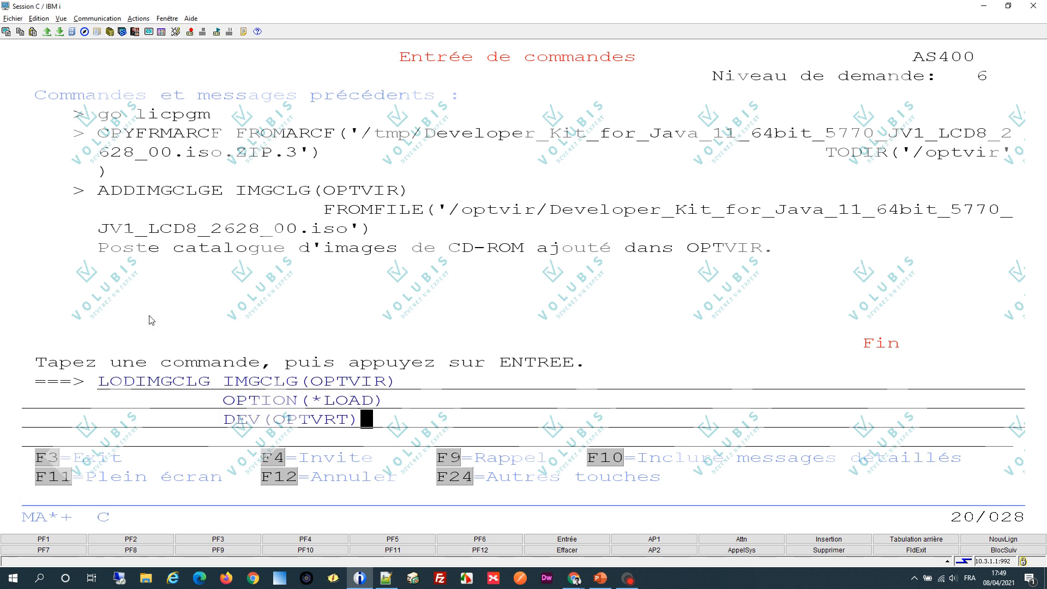
drag(300, 382, 385, 389)
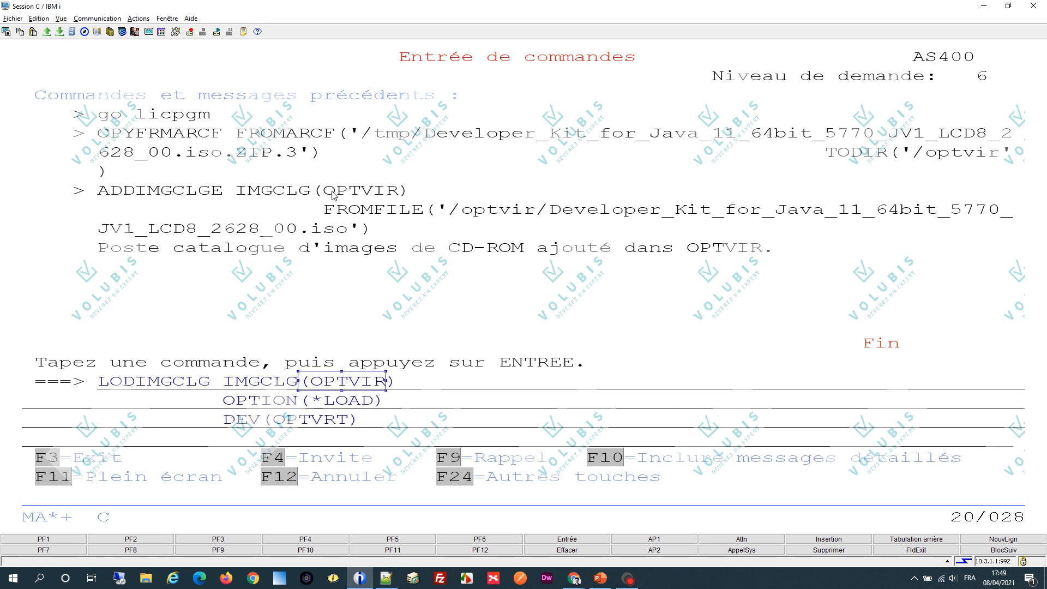
drag(334, 196, 399, 195)
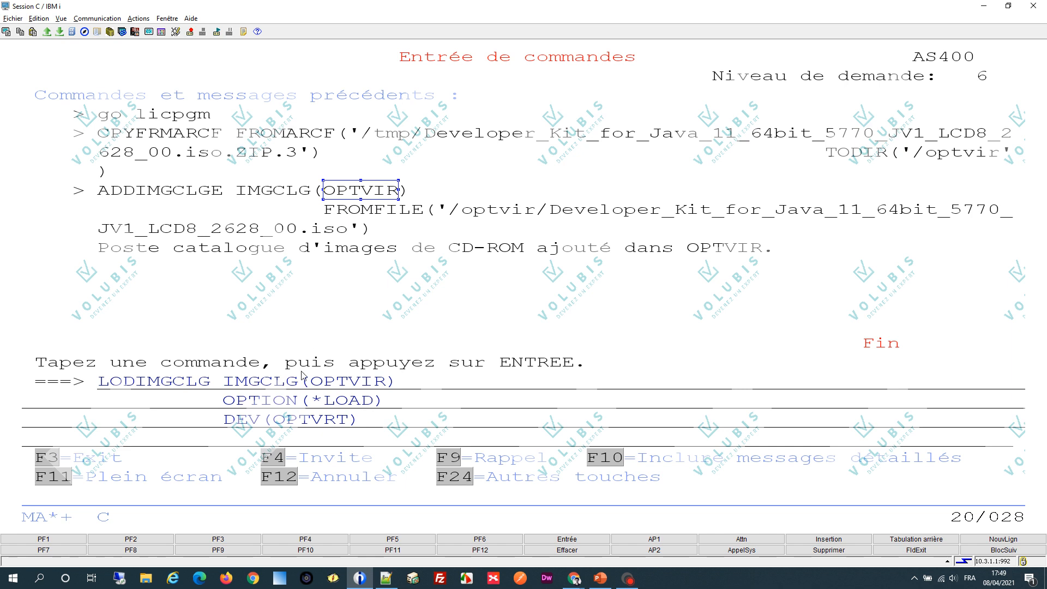
drag(281, 417, 360, 428)
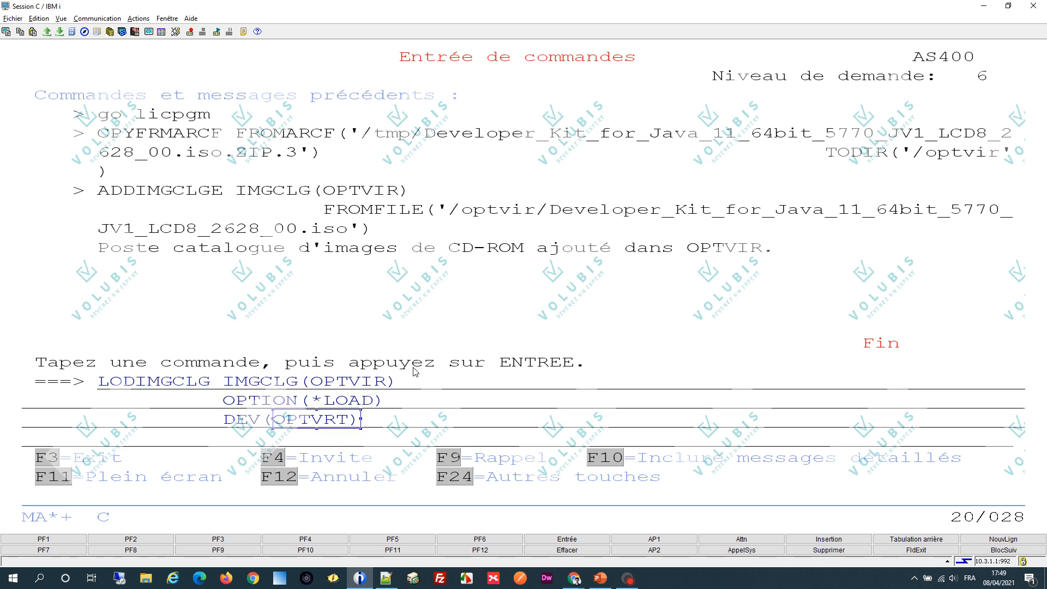
click(467, 368)
key(Return)
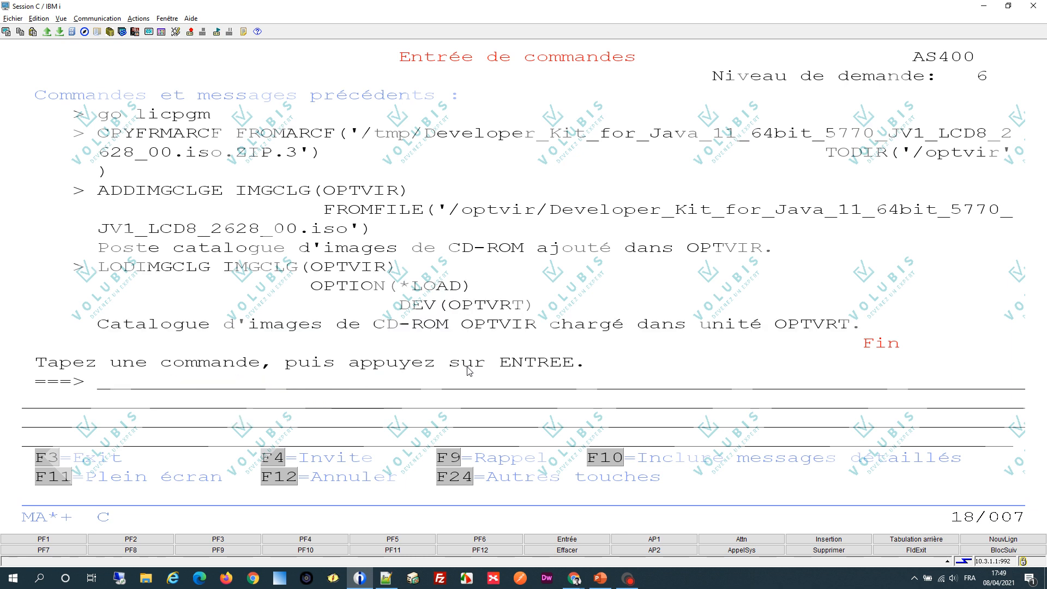
- List the optical volumes with wrklnk '/qopt/*' and examine the entries for the loaded Java image
text(wrklnk '/)
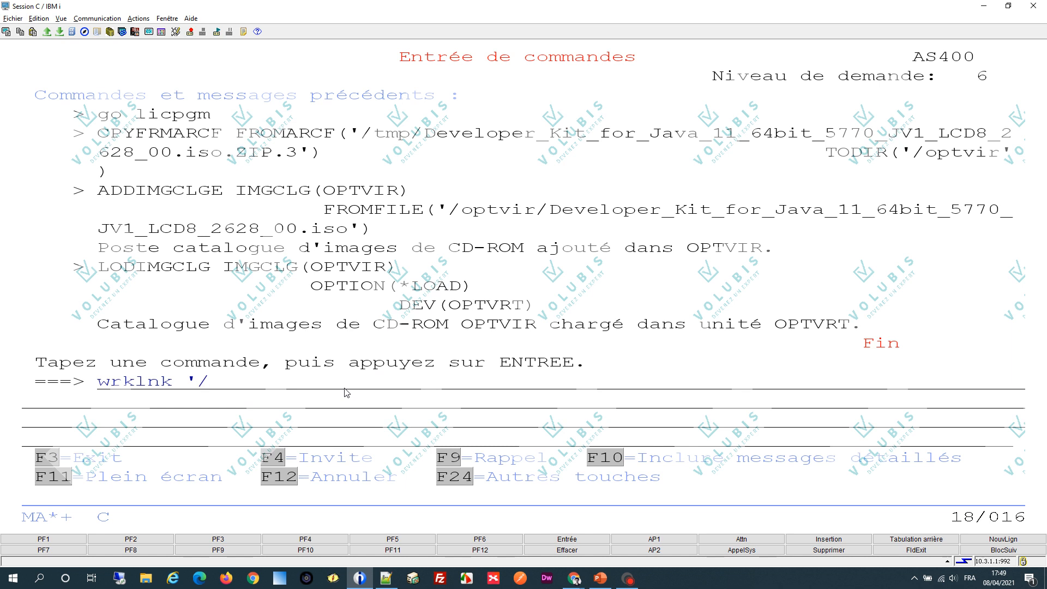
text(qopt/*')
key(Return)
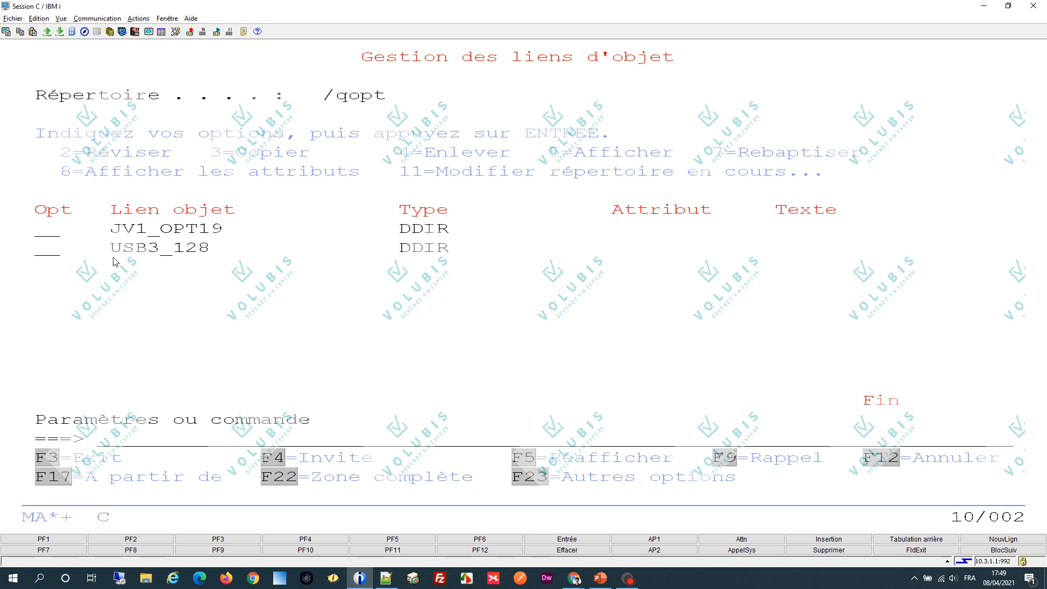
drag(48, 256, 499, 238)
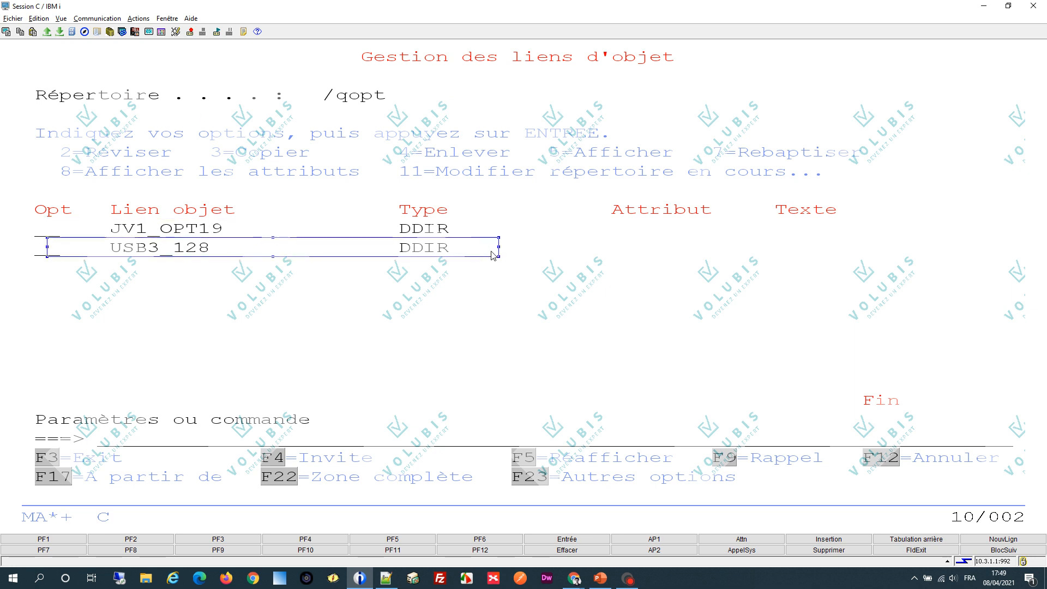
click(139, 211)
drag(116, 228, 213, 231)
click(274, 213)
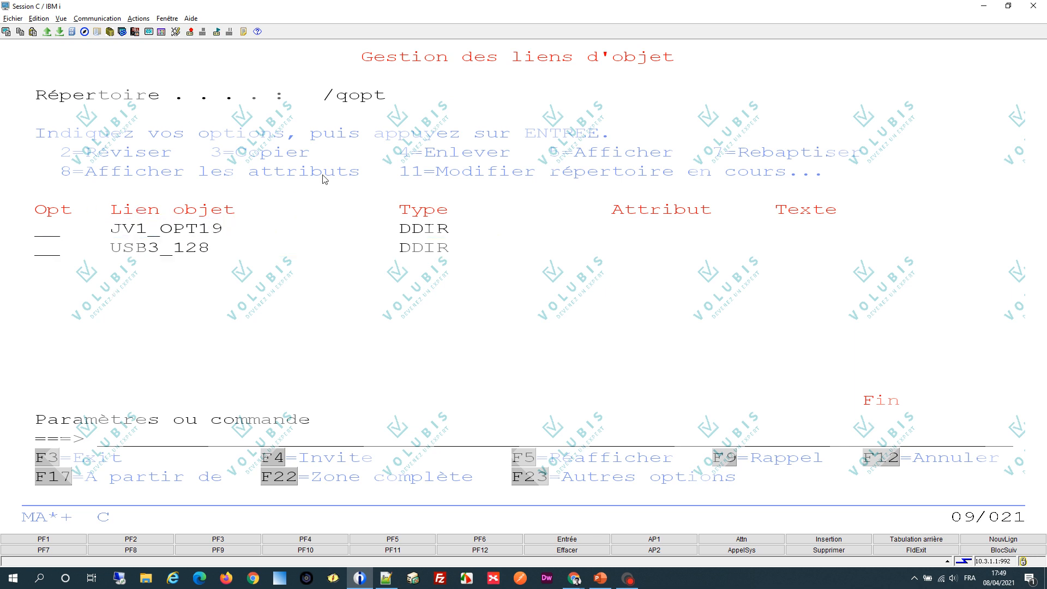
- Display the contents of the JV1_OPT19 volume under /qopt, then return to command entry
key(Tab)
text(5)
key(Return)
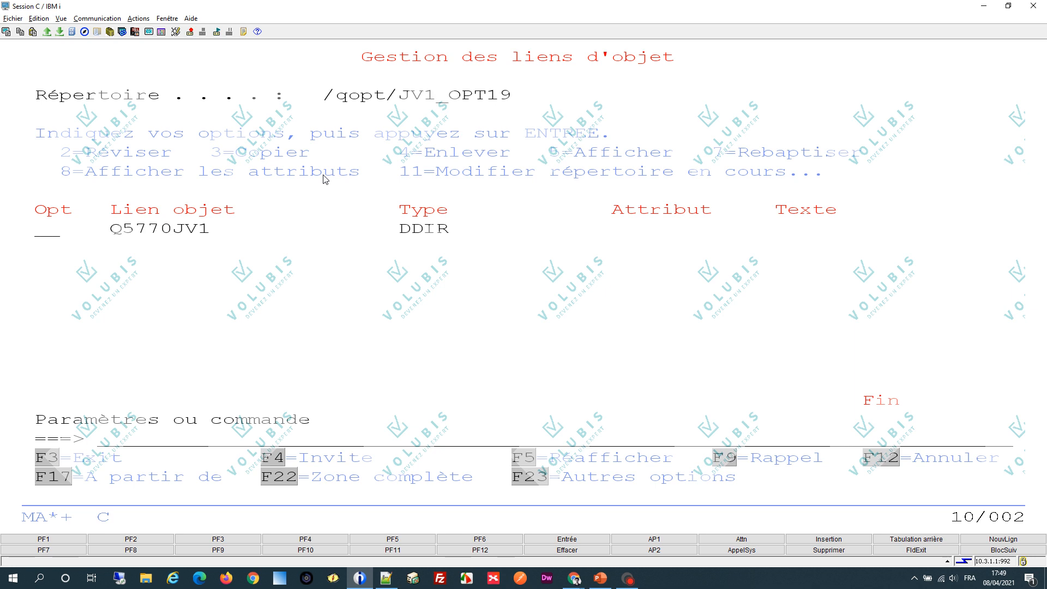
key(F3)
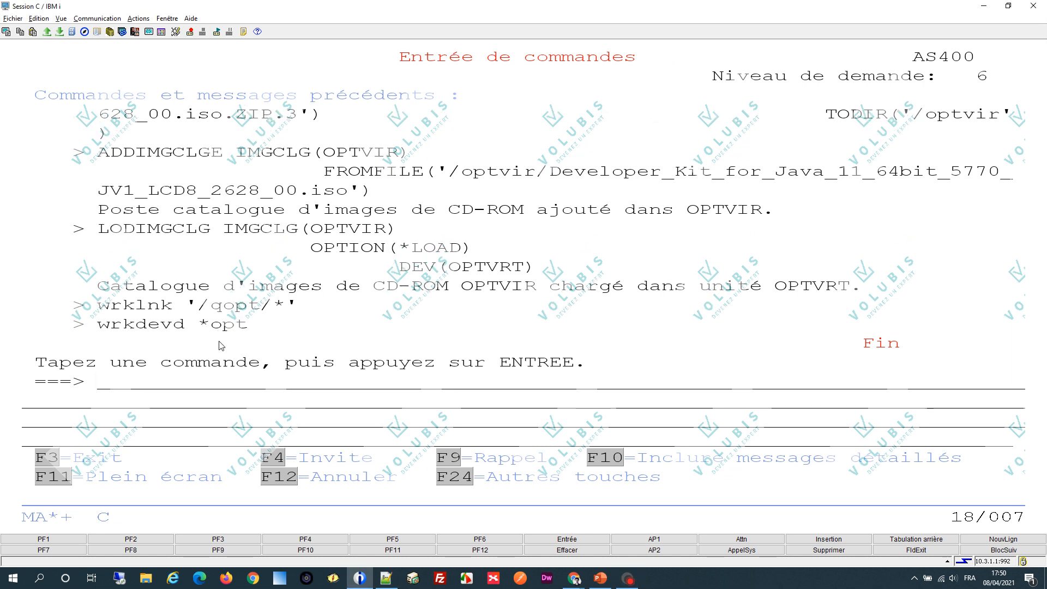
- Restore licensed program 5770JV1 option 19 from device OPTVRT with the prepared RSTLICPGM command and accept the software licence agreement
text(RSTLICPGM LICPGM(5770JV1) DEV(OPTVRT) OPTION(19))
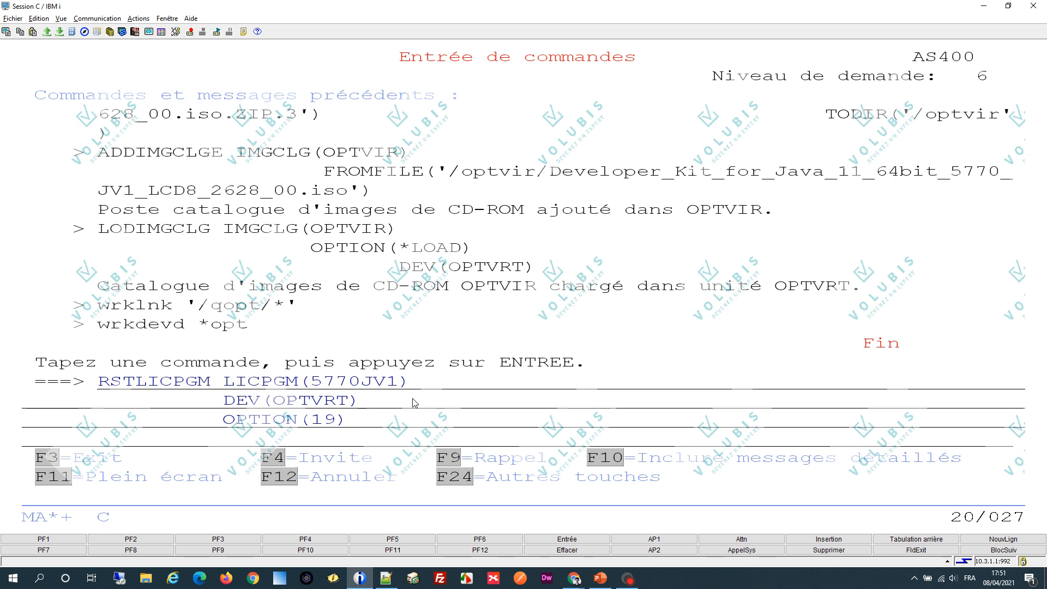
key(Return)
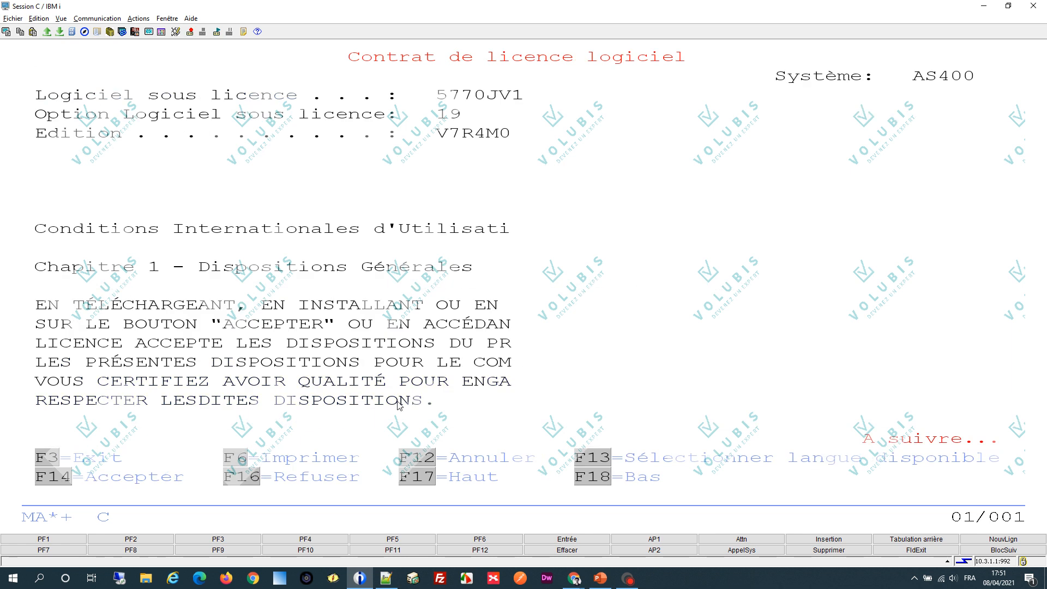
click(44, 483)
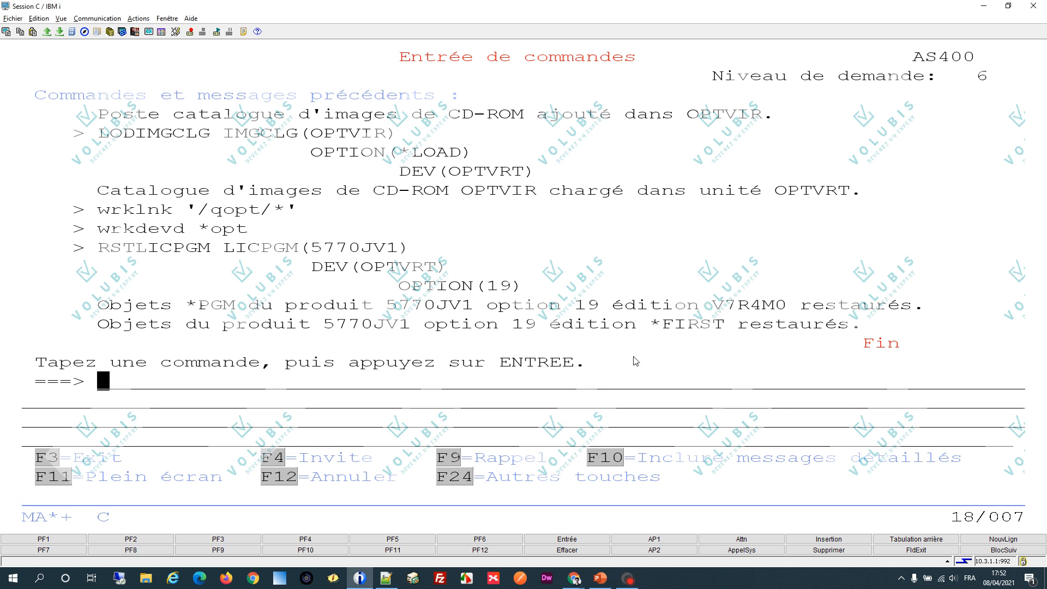
- List the installed licensed programs through go licpgm option 10 and mark the 5770JV1 Java SE 11 64 bit line
text(go licpgm)
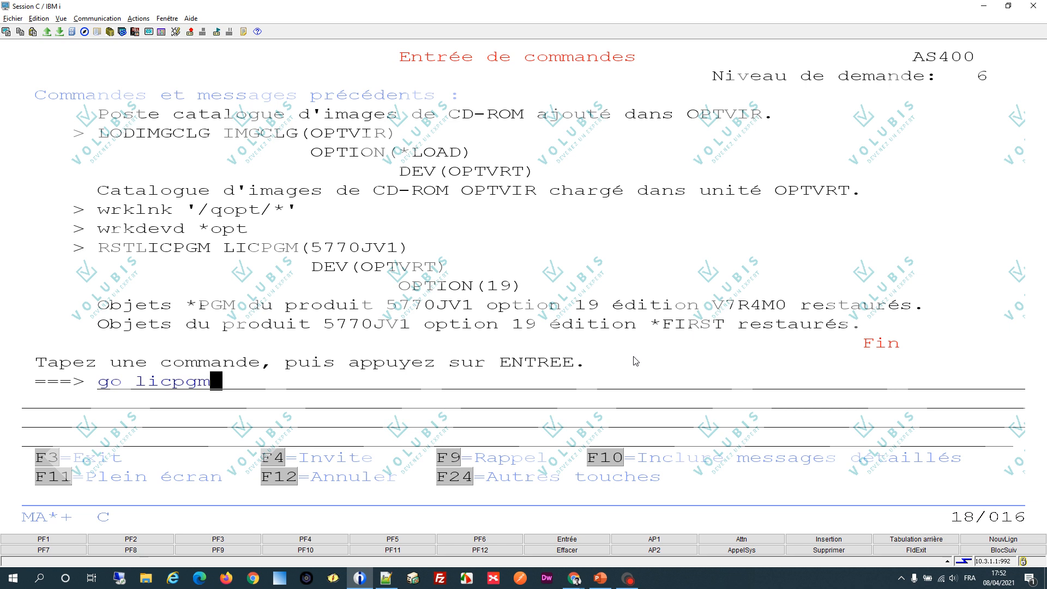
key(Return)
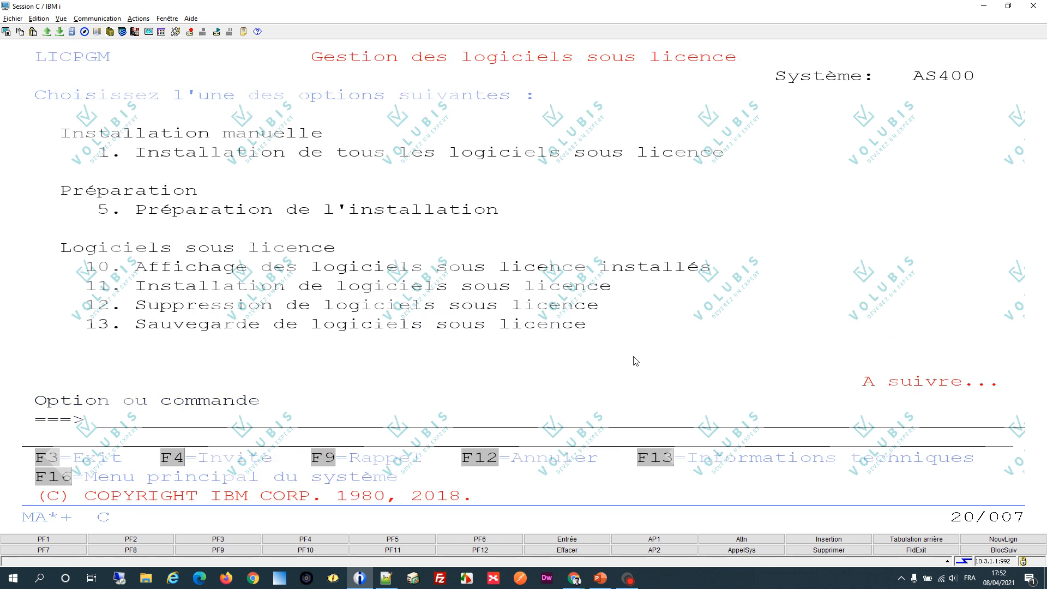
text(10)
key(Return)
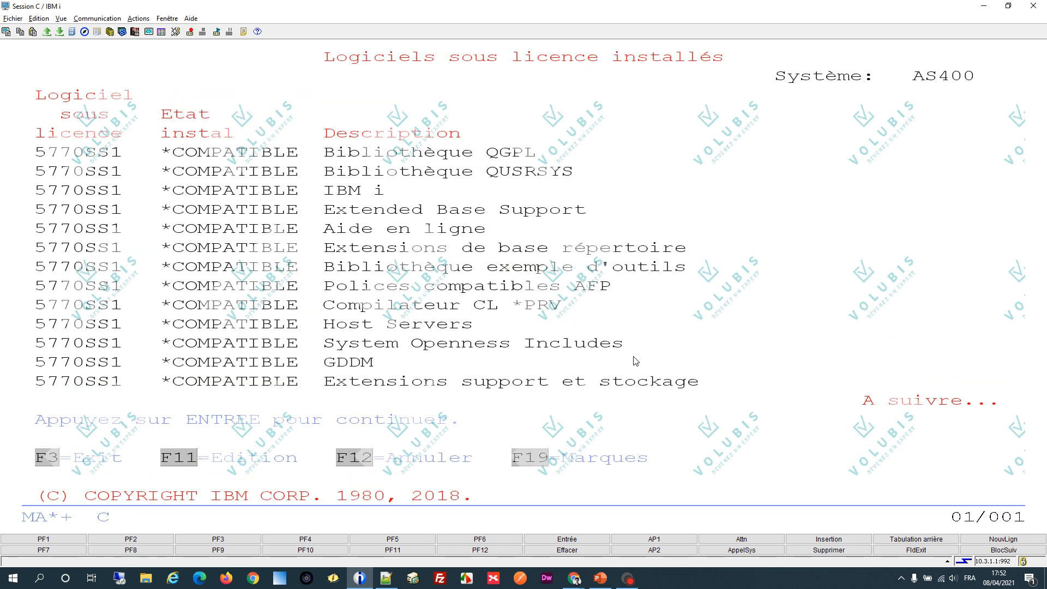
key(Page_Down)
key(Page_Down)
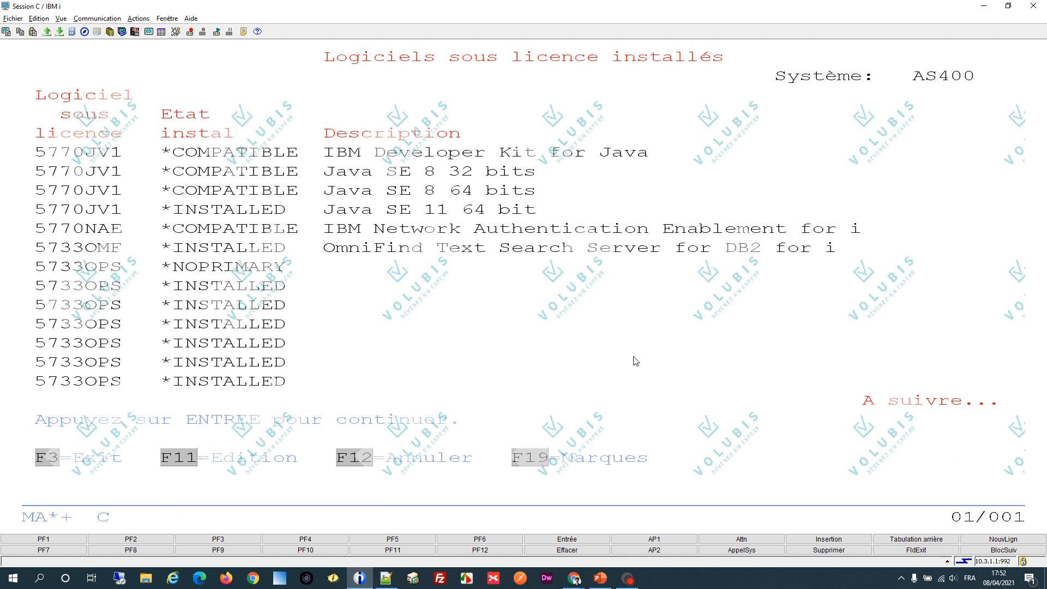
drag(38, 208, 686, 218)
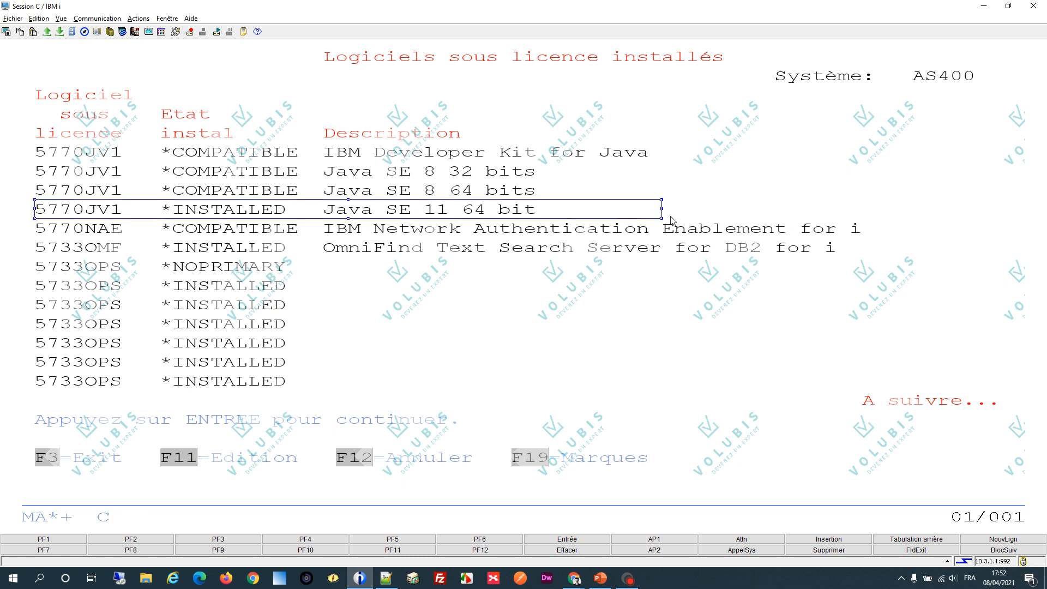
- Show the installed releases of the licensed programs, clear the marking and return to the LICPGM menu
key(F11)
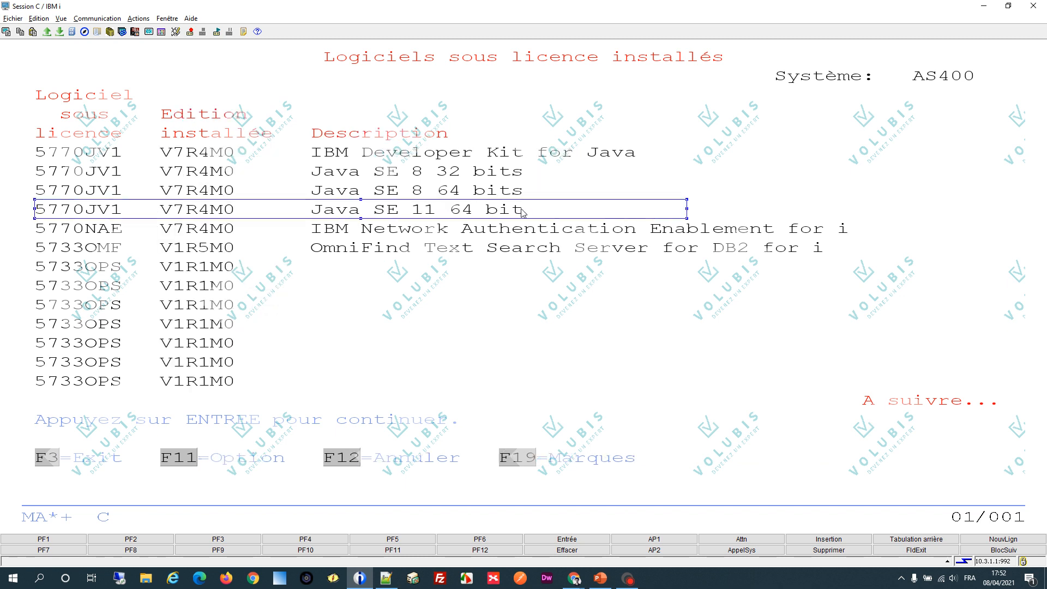
click(564, 267)
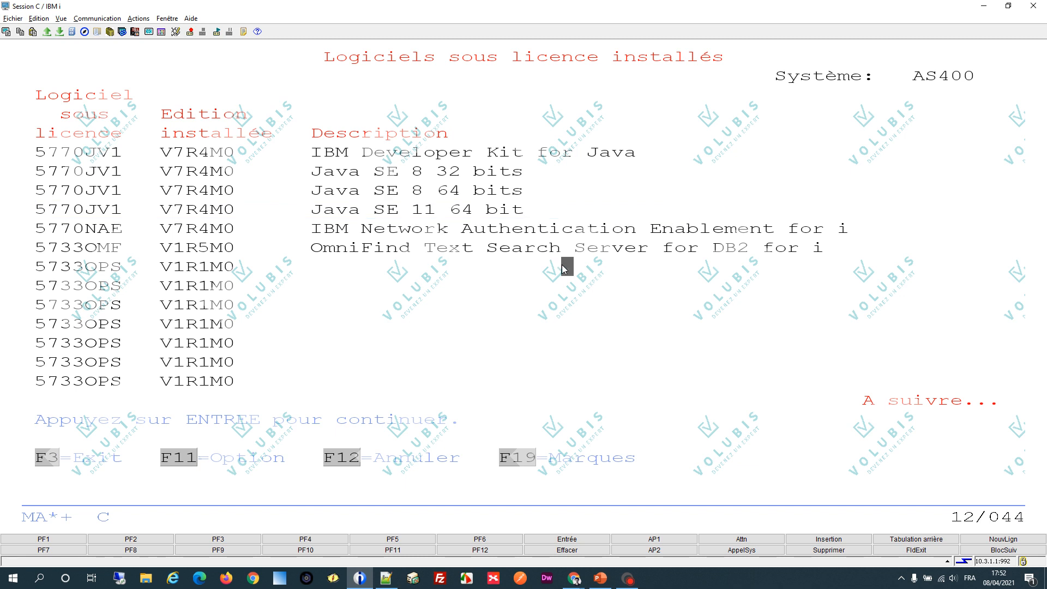
key(F12)
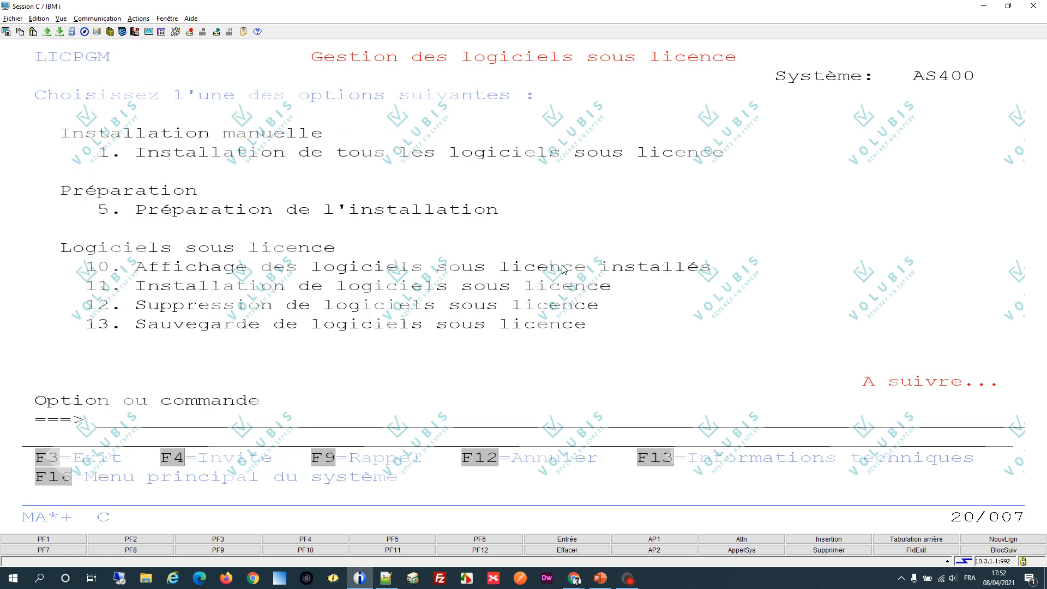